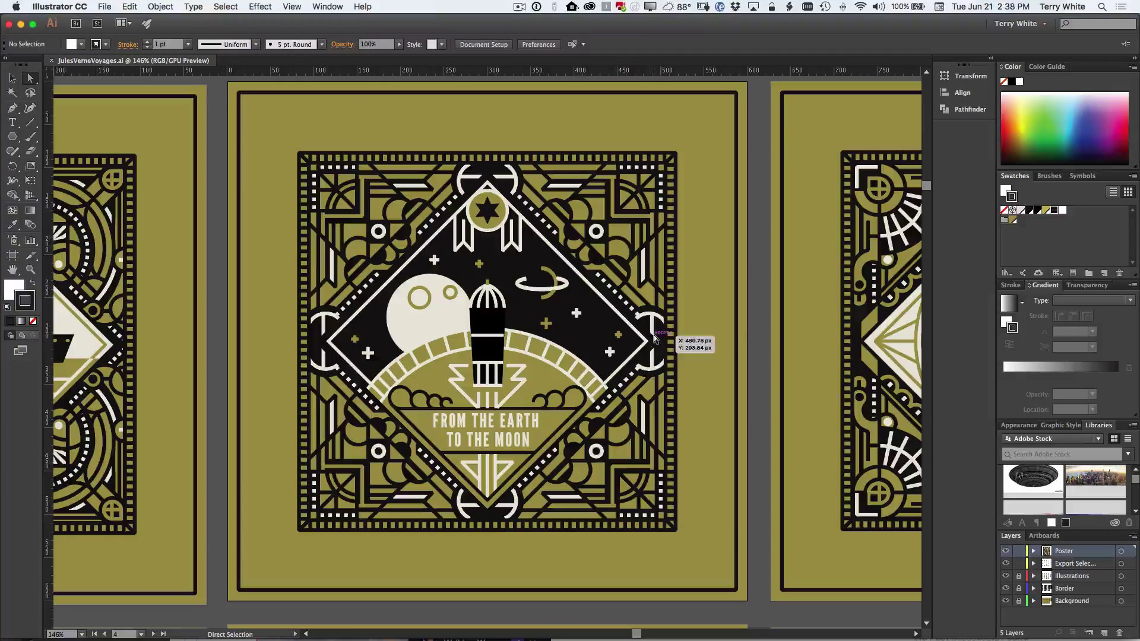
- Zoom out to 33% so every card artboard is visible at once
{"action": "key", "text": "super+minus"}
{"action": "key", "text": "super+minus"}
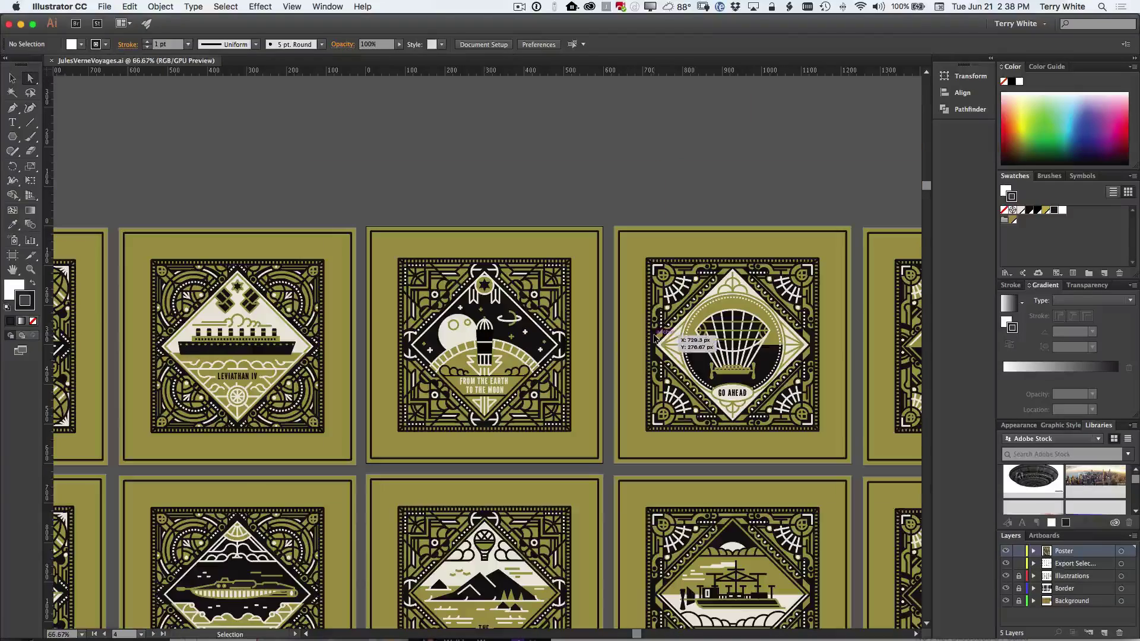
{"action": "key", "text": "super+minus"}
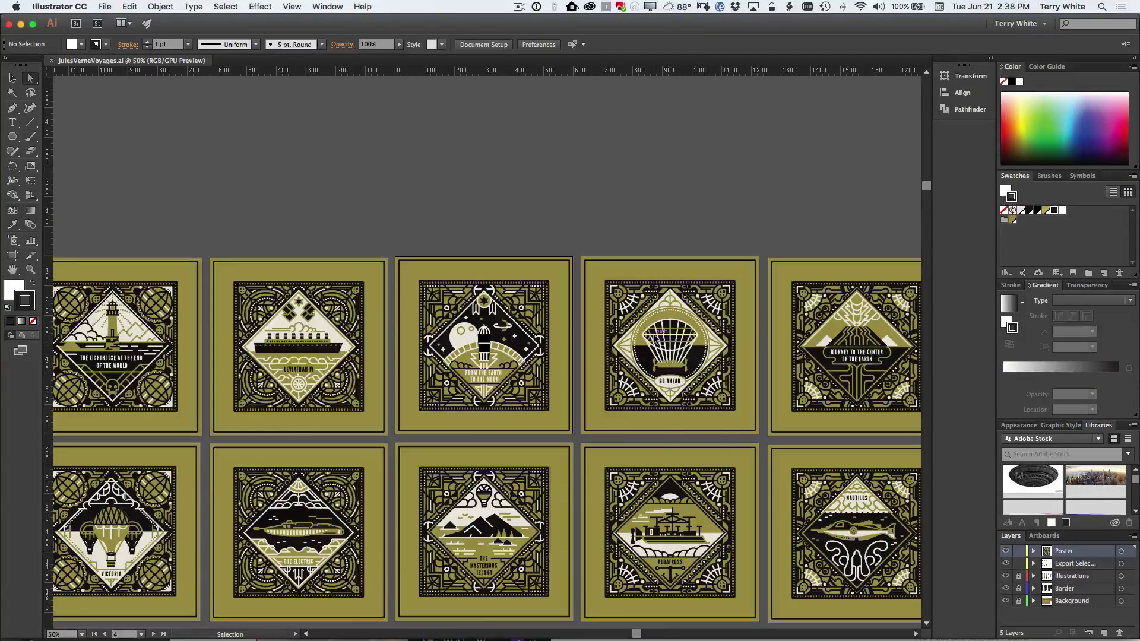
{"action": "key", "text": "super+minus"}
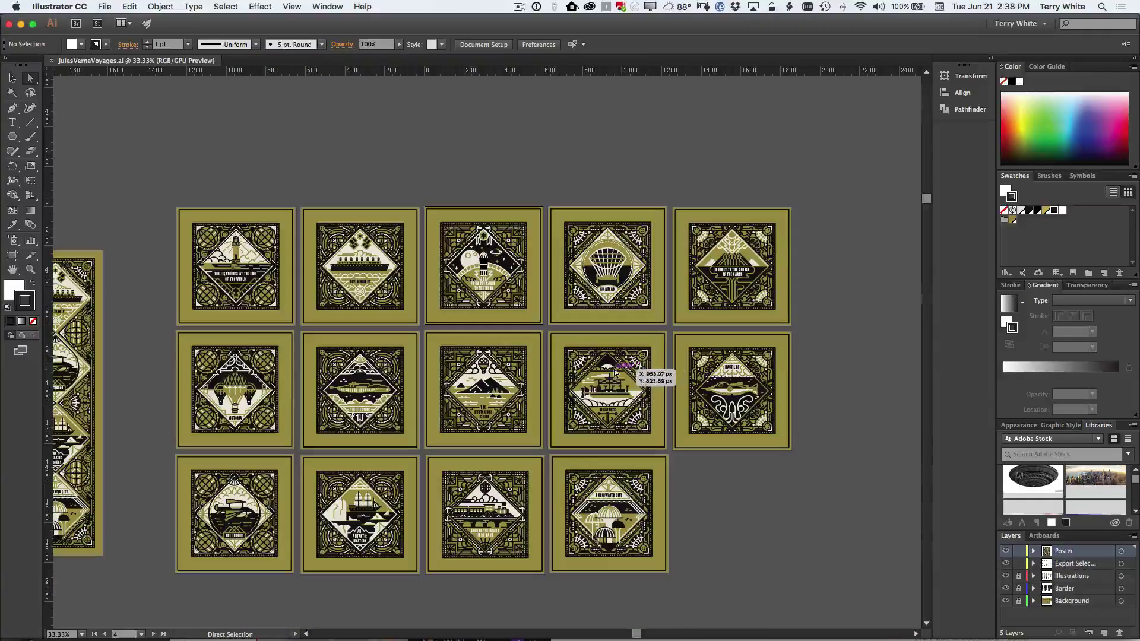
{"action": "scroll", "coordinate": [614, 370], "scroll_direction": "left", "scroll_amount": 5}
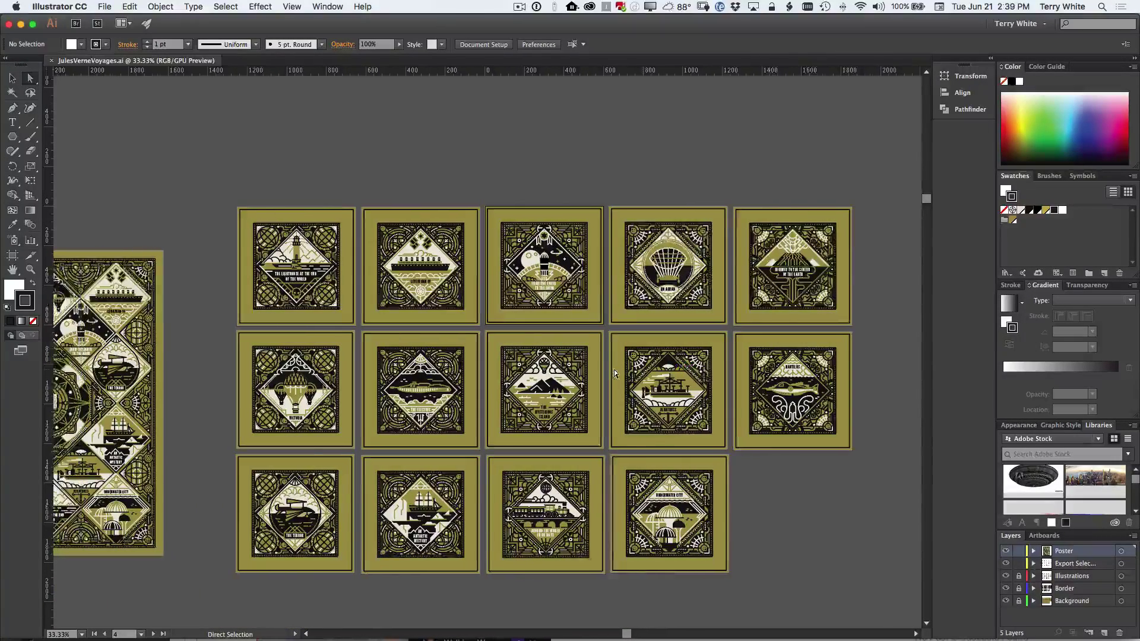
{"action": "scroll", "coordinate": [614, 369], "scroll_direction": "left", "scroll_amount": 6}
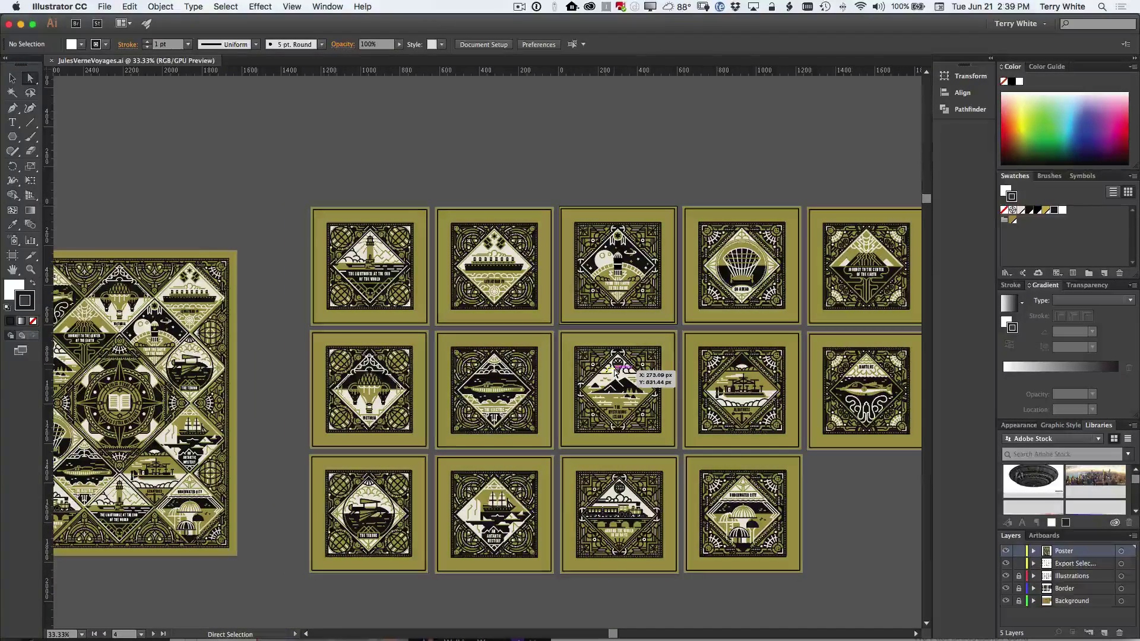
{"action": "scroll", "coordinate": [615, 372], "scroll_direction": "left", "scroll_amount": 4}
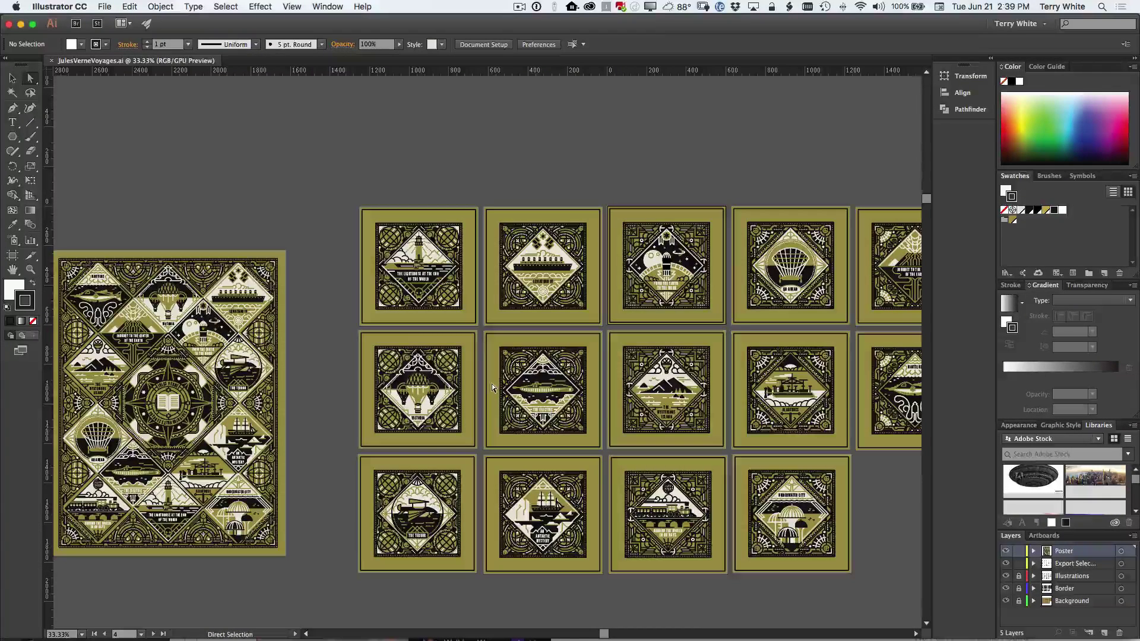
- Zoom in on the lighthouse and Leviathan cards, then pan across to The Electric submarine card
{"action": "key", "text": "z"}
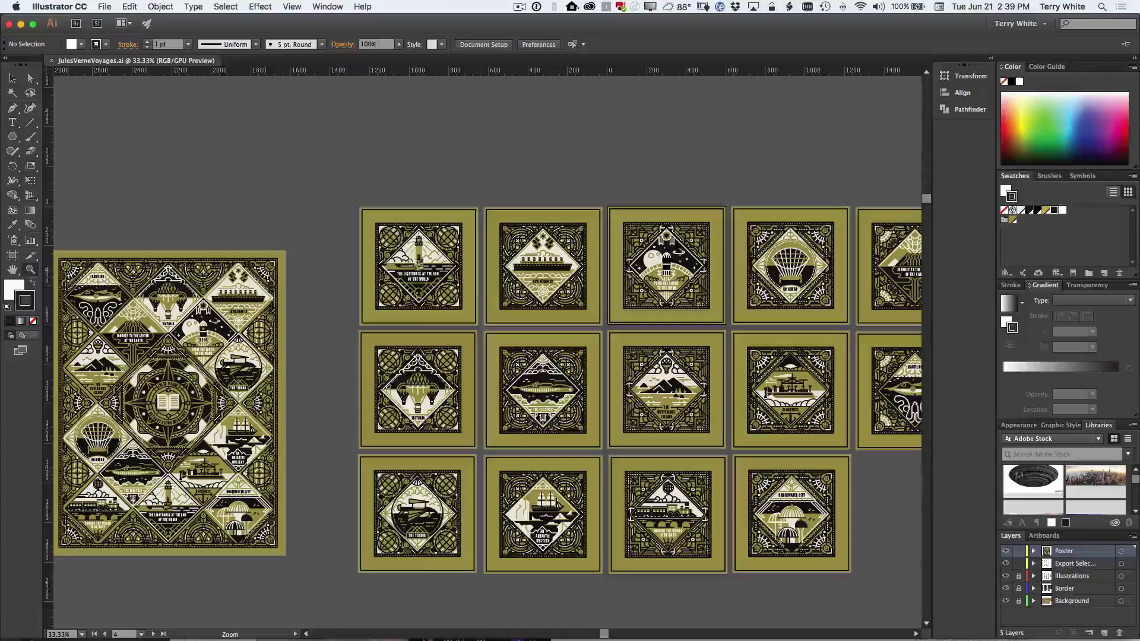
{"action": "left_click_drag", "start_coordinate": [569, 408], "coordinate": [715, 499]}
{"action": "left_click_drag", "start_coordinate": [458, 315], "coordinate": [493, 318]}
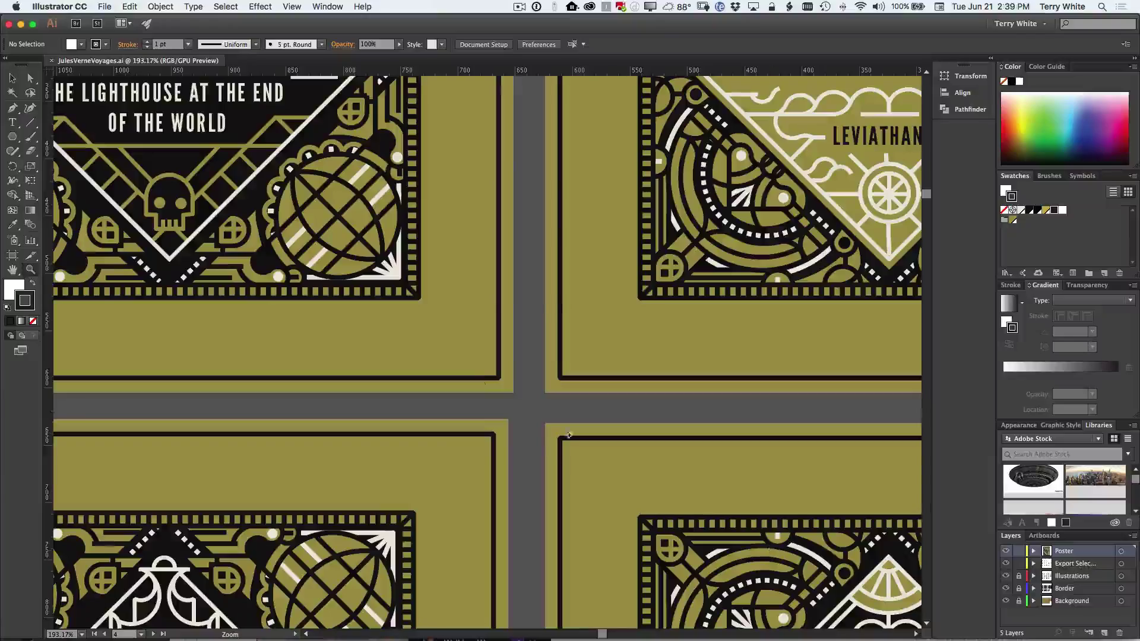
{"action": "left_click_drag", "start_coordinate": [414, 329], "coordinate": [538, 38]}
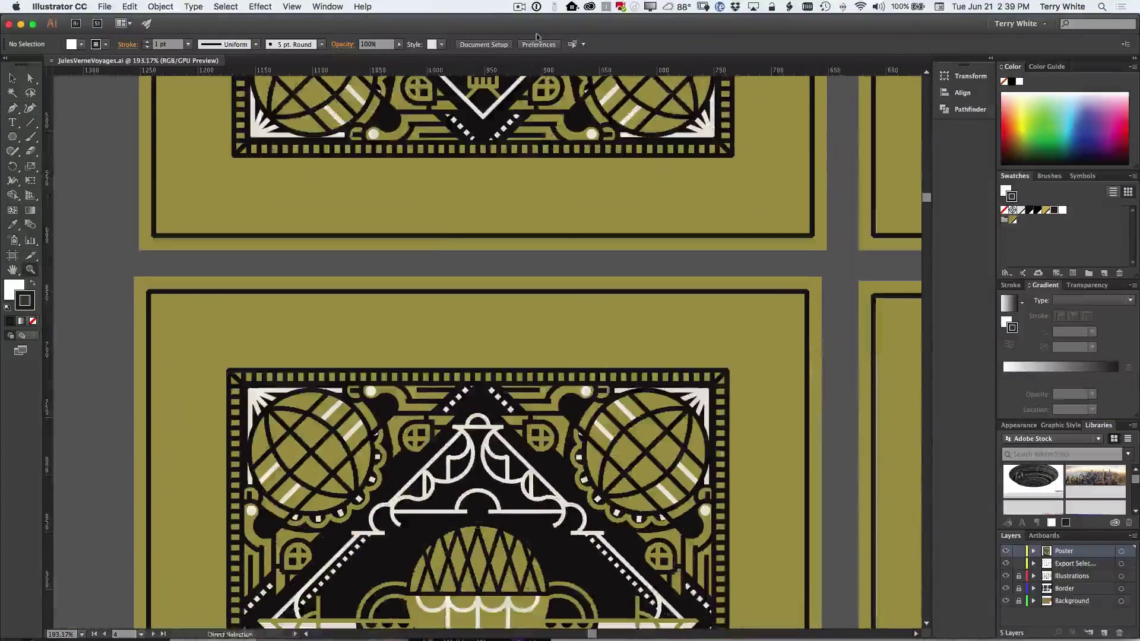
{"action": "left_click_drag", "start_coordinate": [585, 400], "coordinate": [562, 44]}
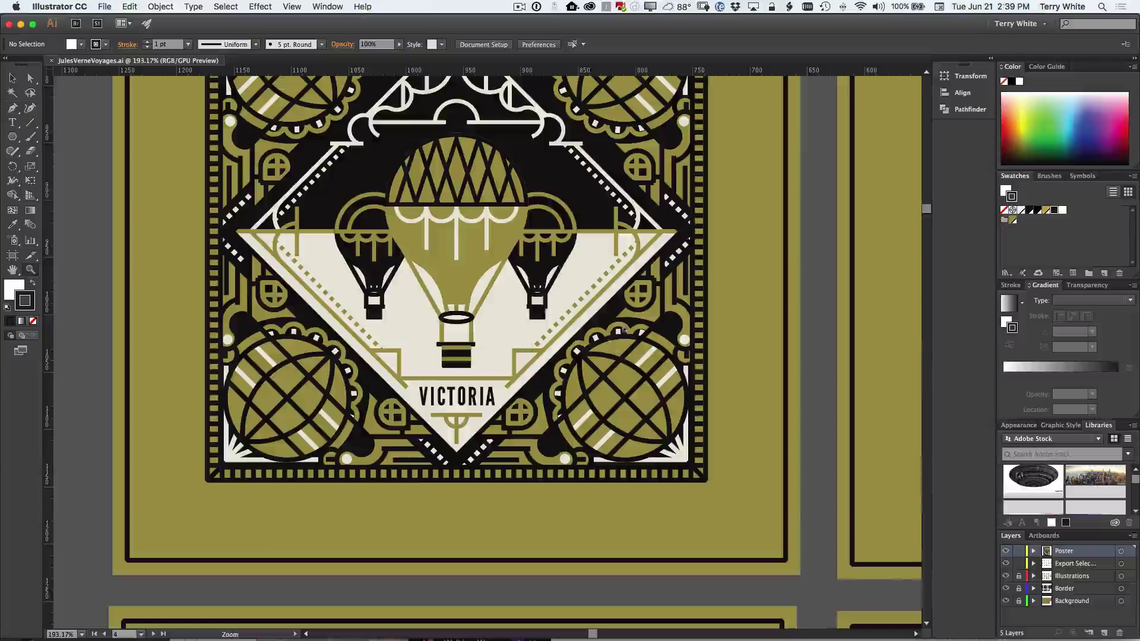
{"action": "left_click_drag", "start_coordinate": [682, 296], "coordinate": [622, 290]}
{"action": "scroll", "coordinate": [622, 291], "scroll_direction": "right", "scroll_amount": 15}
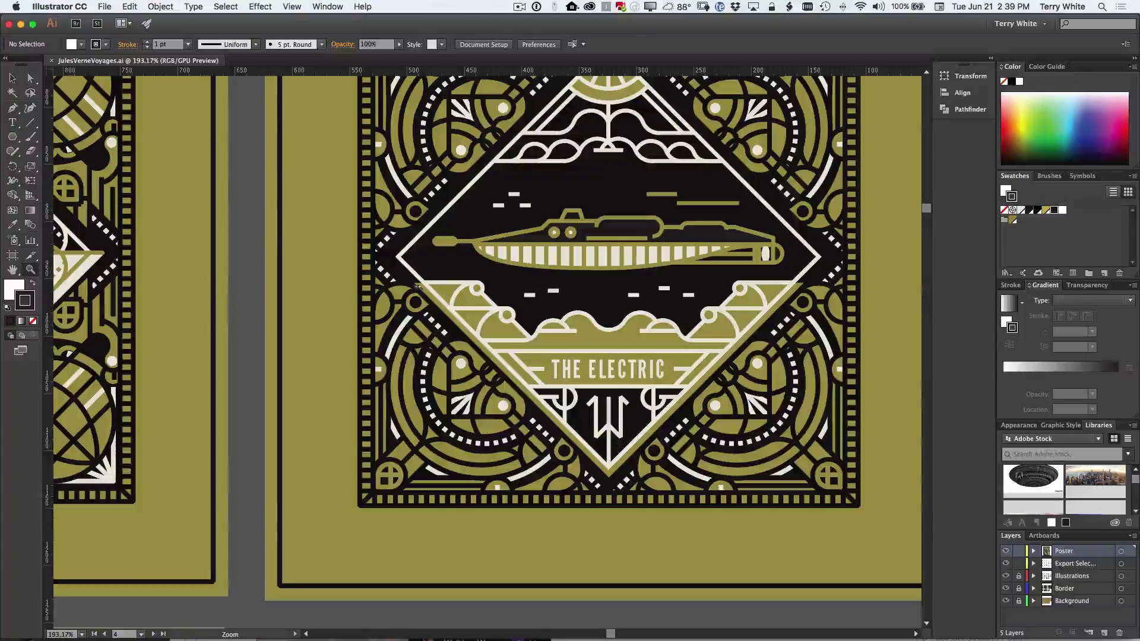
- Open Export for Screens with Cards 1–14 (range 2–15) selected and scroll through the thumbnails
{"action": "key", "text": "a"}
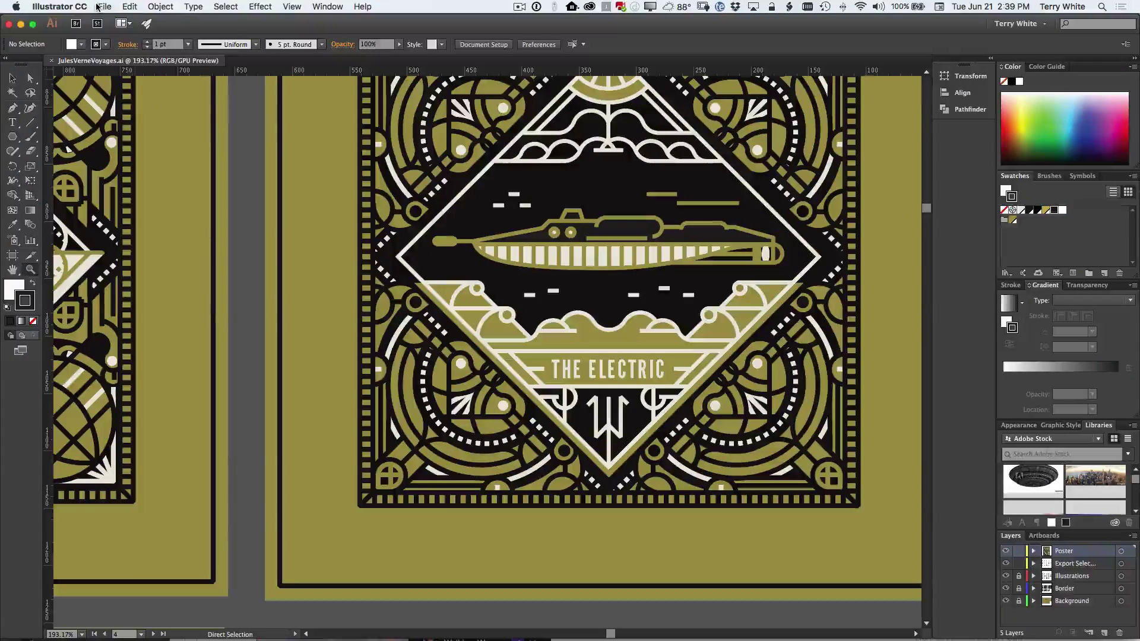
{"action": "left_click", "coordinate": [98, 7]}
{"action": "mouse_move", "coordinate": [171, 201]}
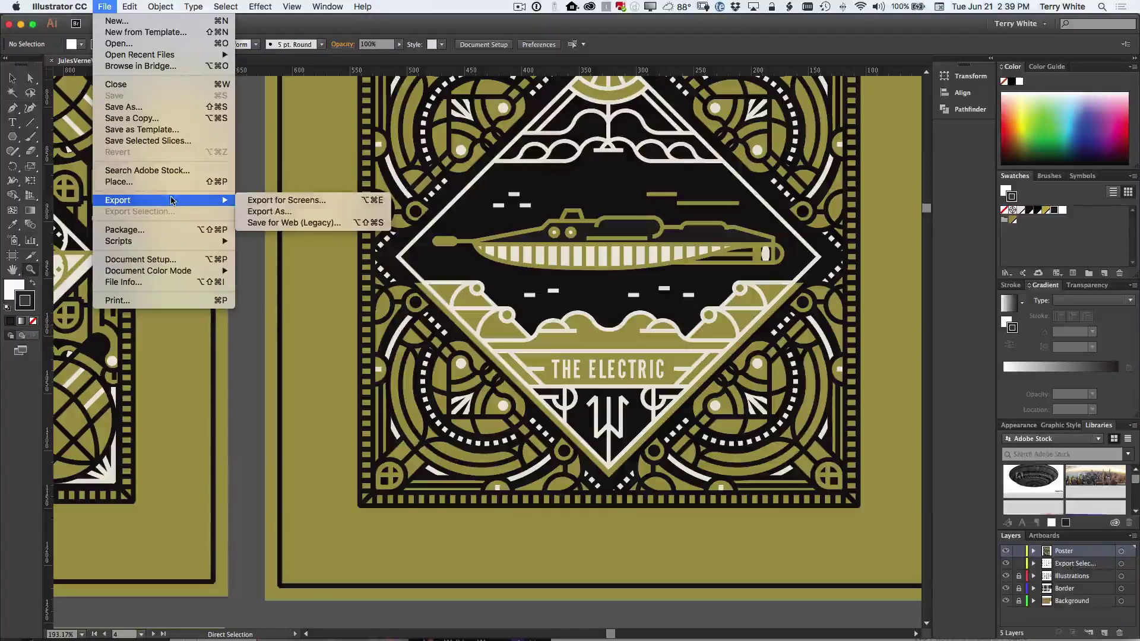
{"action": "left_click", "coordinate": [286, 201]}
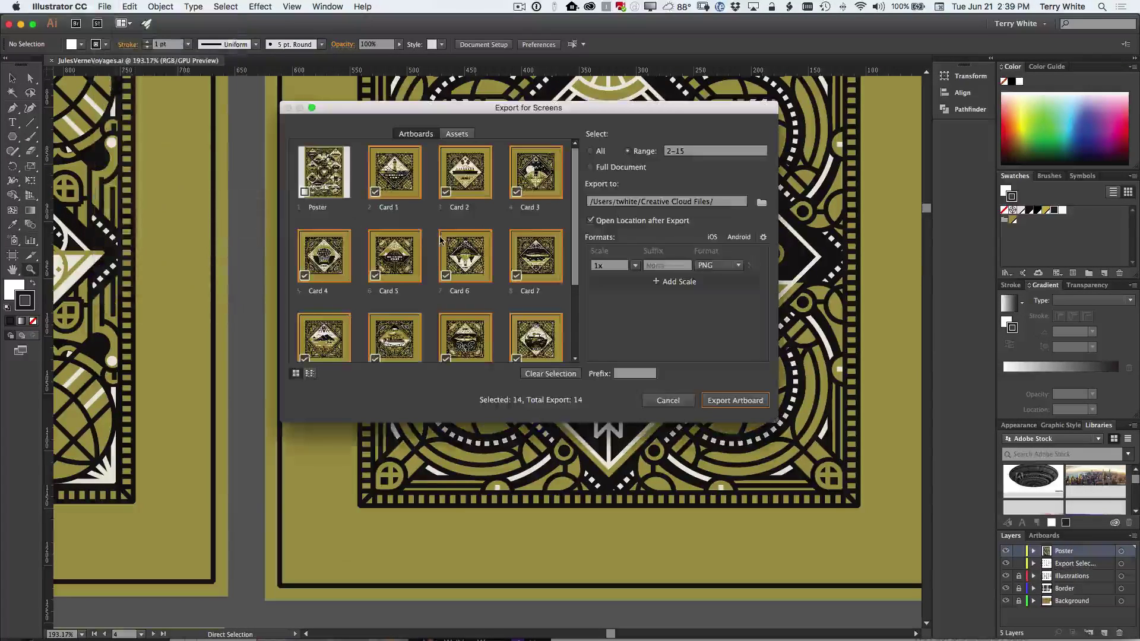
{"action": "left_click_drag", "start_coordinate": [514, 112], "coordinate": [736, 85]}
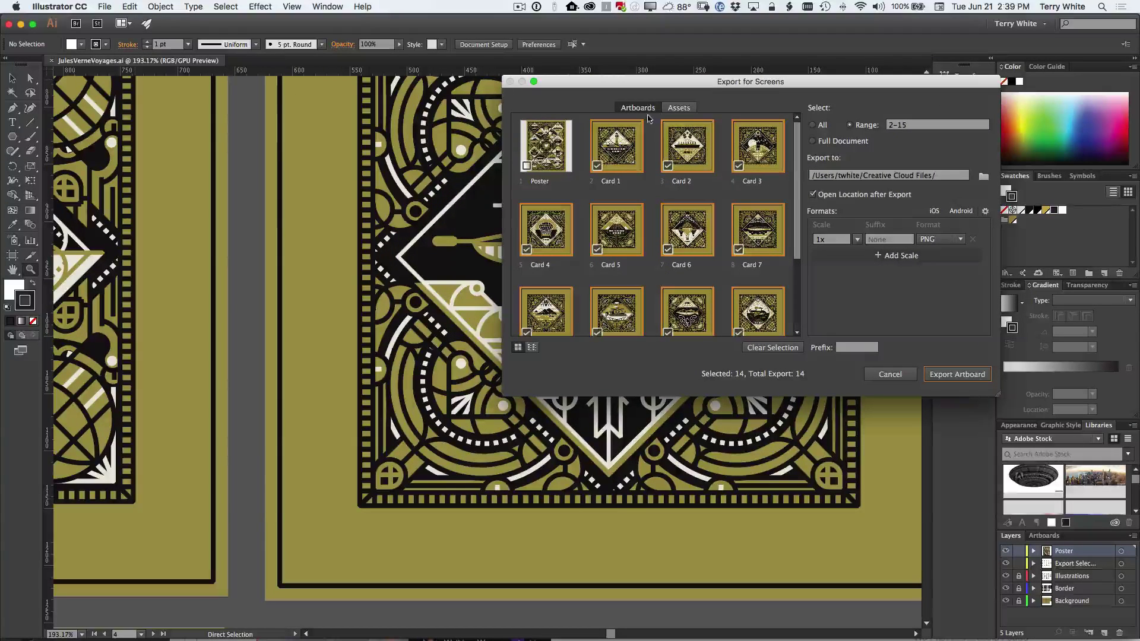
{"action": "scroll", "coordinate": [722, 217], "scroll_direction": "down", "scroll_amount": 4}
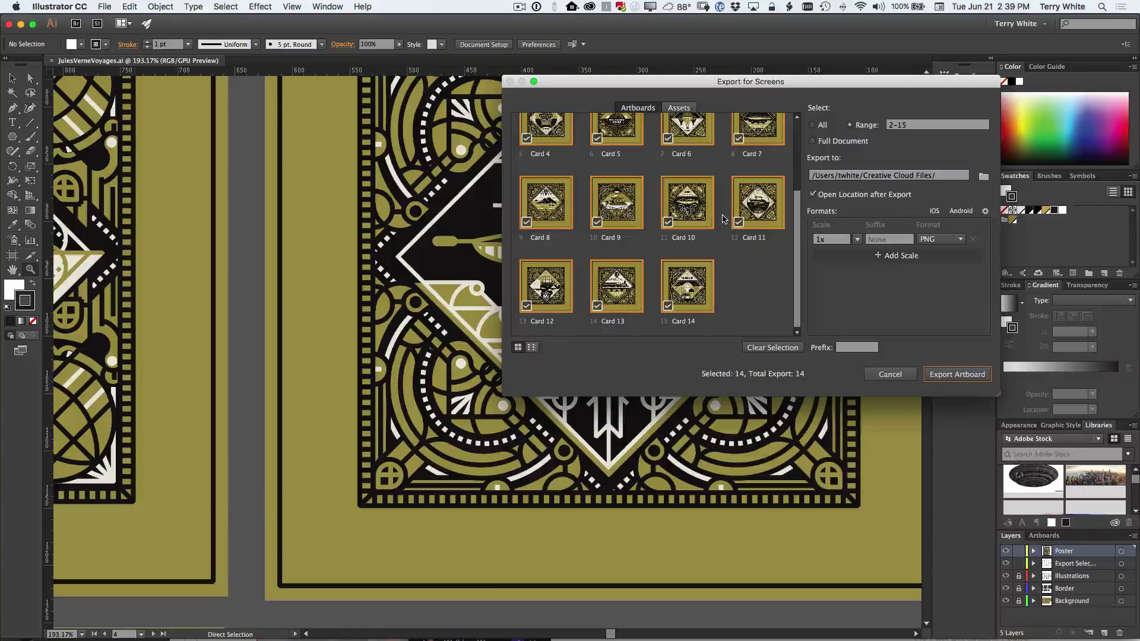
{"action": "scroll", "coordinate": [724, 221], "scroll_direction": "up", "scroll_amount": 5}
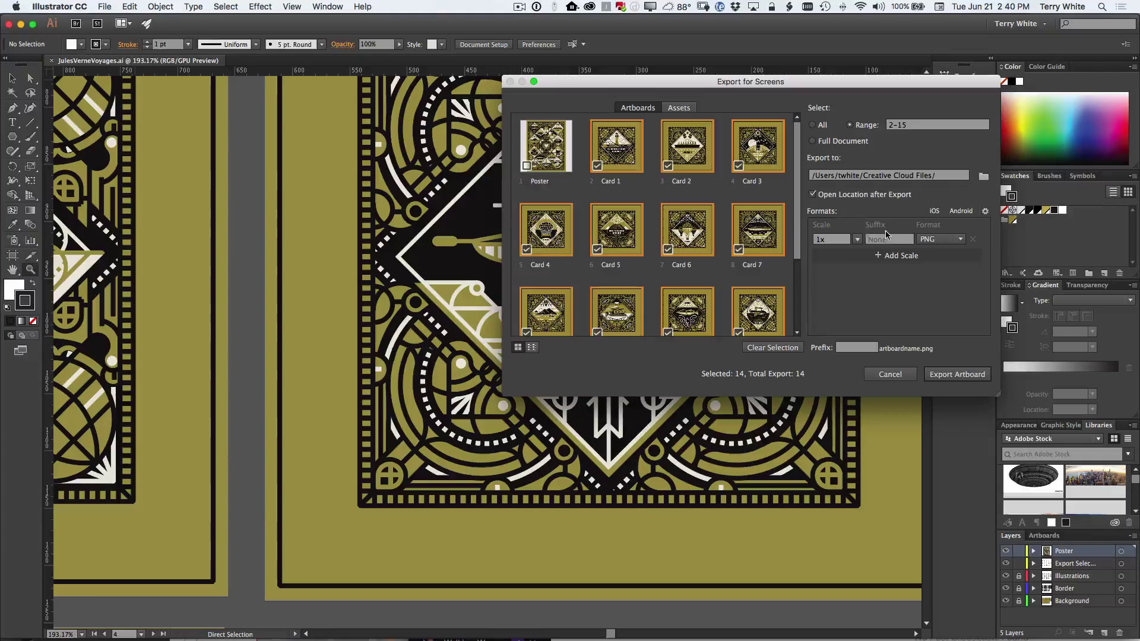
- Keep PNG format and apply the Android presets, 0.75x ldpi to 4x xxxhdpi, for 98 exports
{"action": "left_click", "coordinate": [938, 239]}
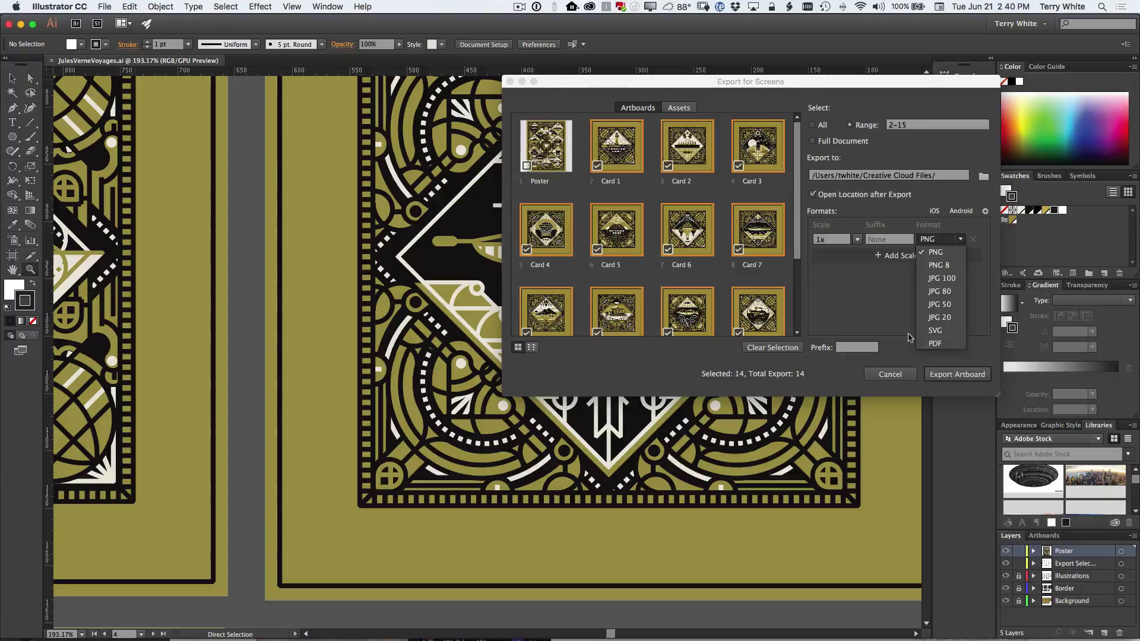
{"action": "left_click", "coordinate": [863, 309]}
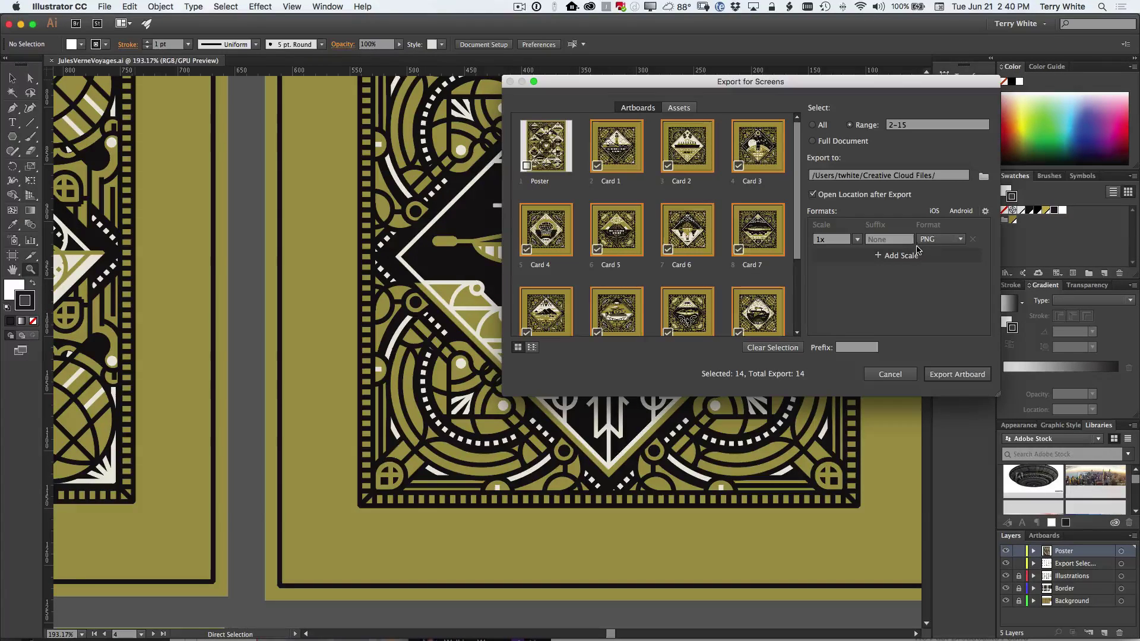
{"action": "left_click", "coordinate": [934, 210]}
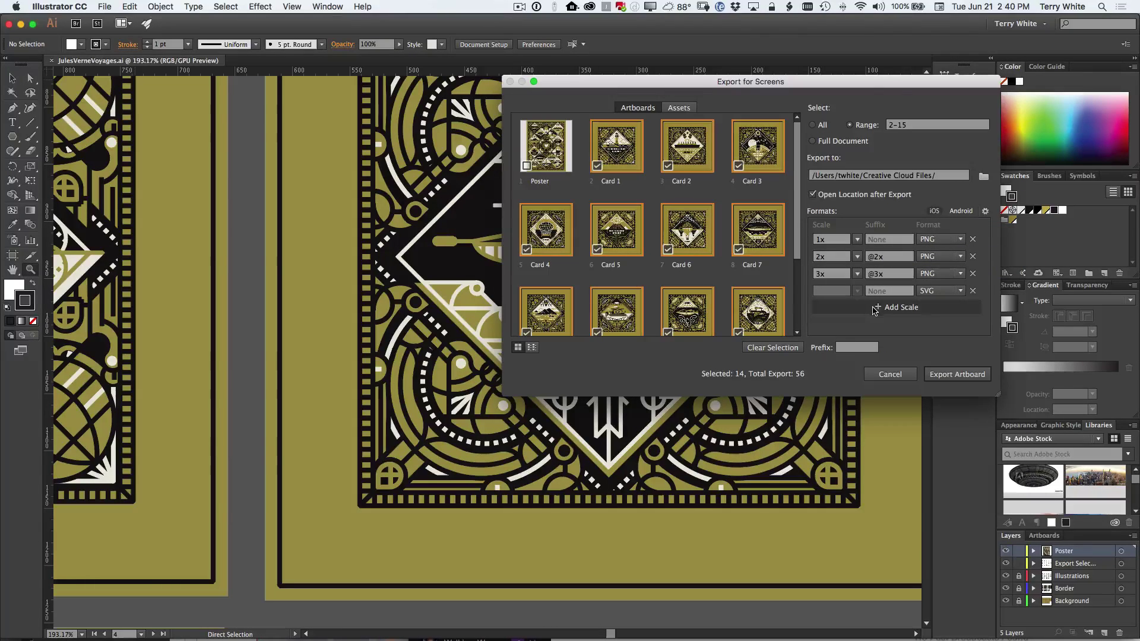
{"action": "left_click", "coordinate": [959, 215]}
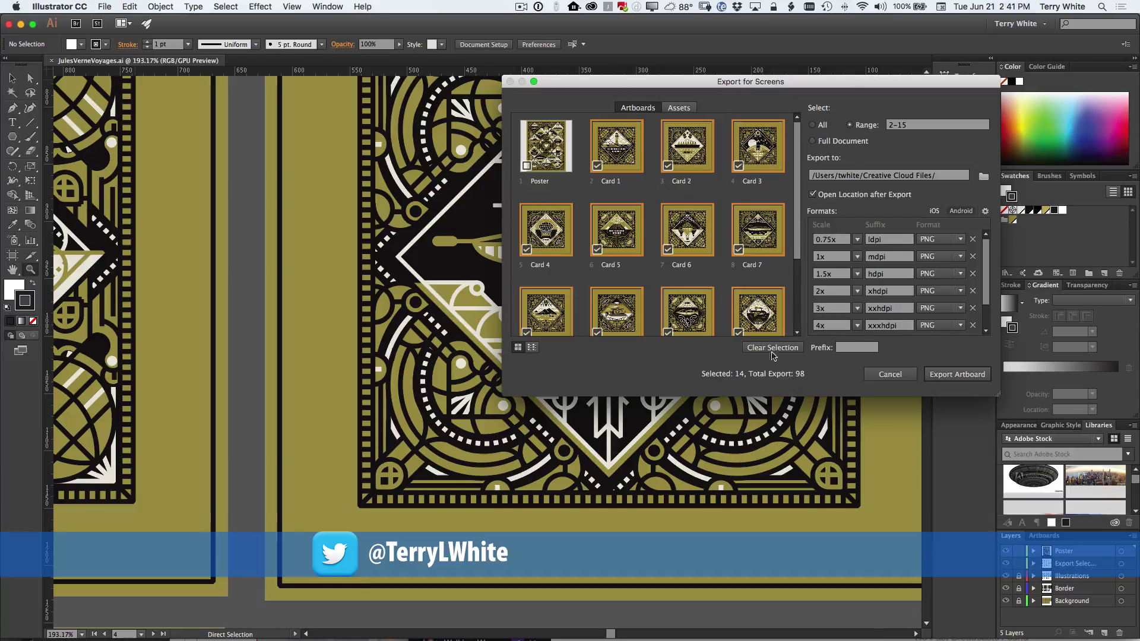
- Check the Assets tab, return to Artboards, and cancel Export for Screens without exporting
{"action": "left_click", "coordinate": [672, 112]}
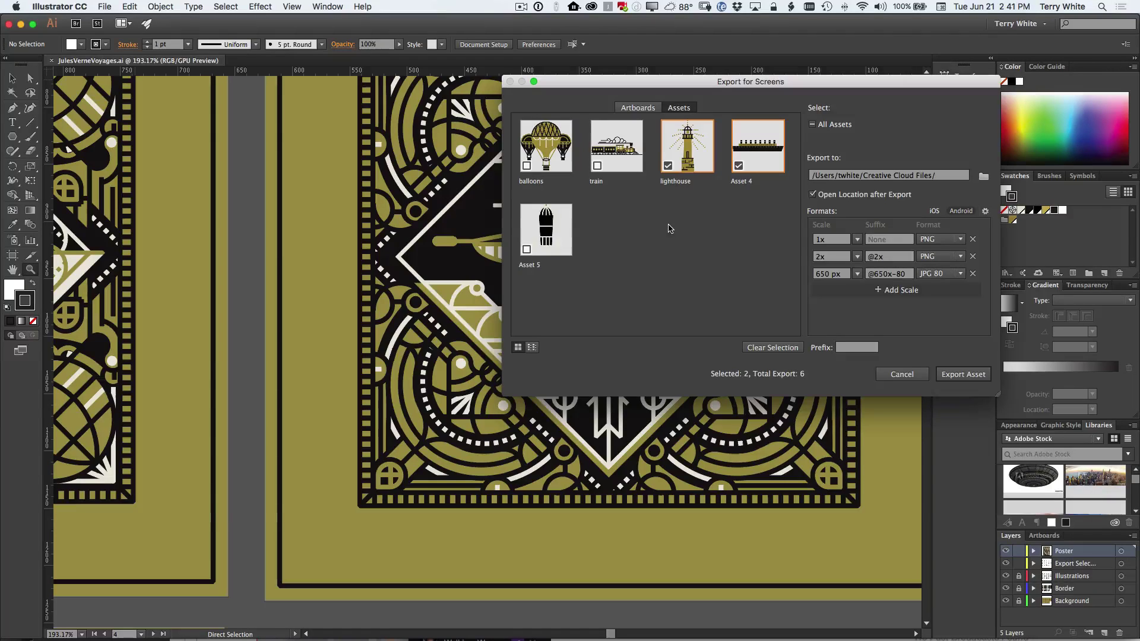
{"action": "left_click", "coordinate": [630, 111]}
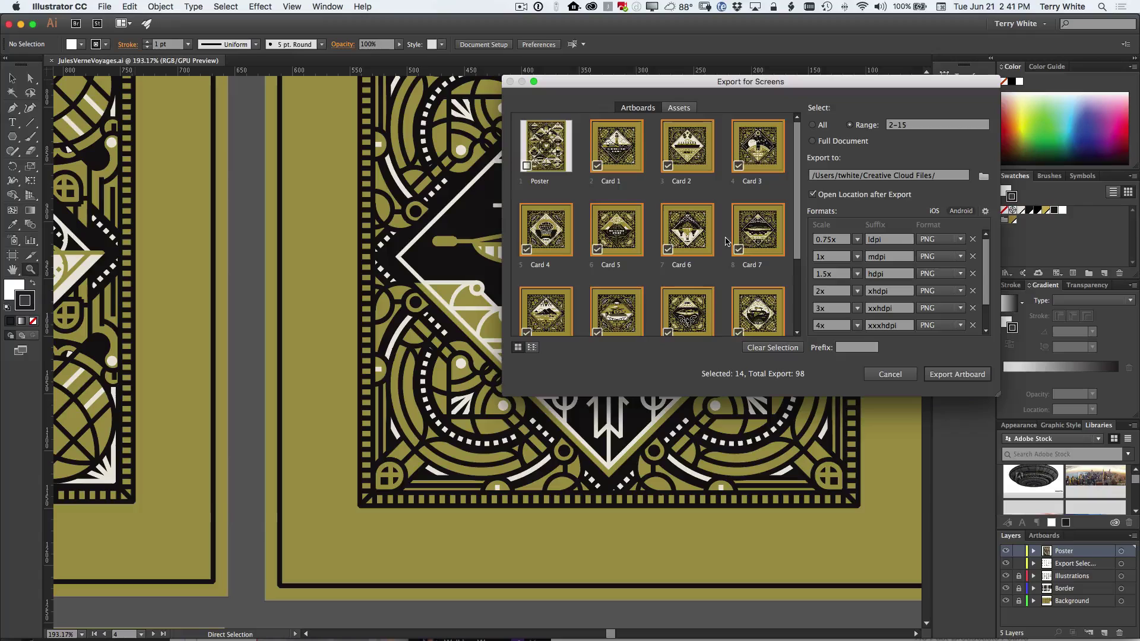
{"action": "left_click", "coordinate": [892, 375]}
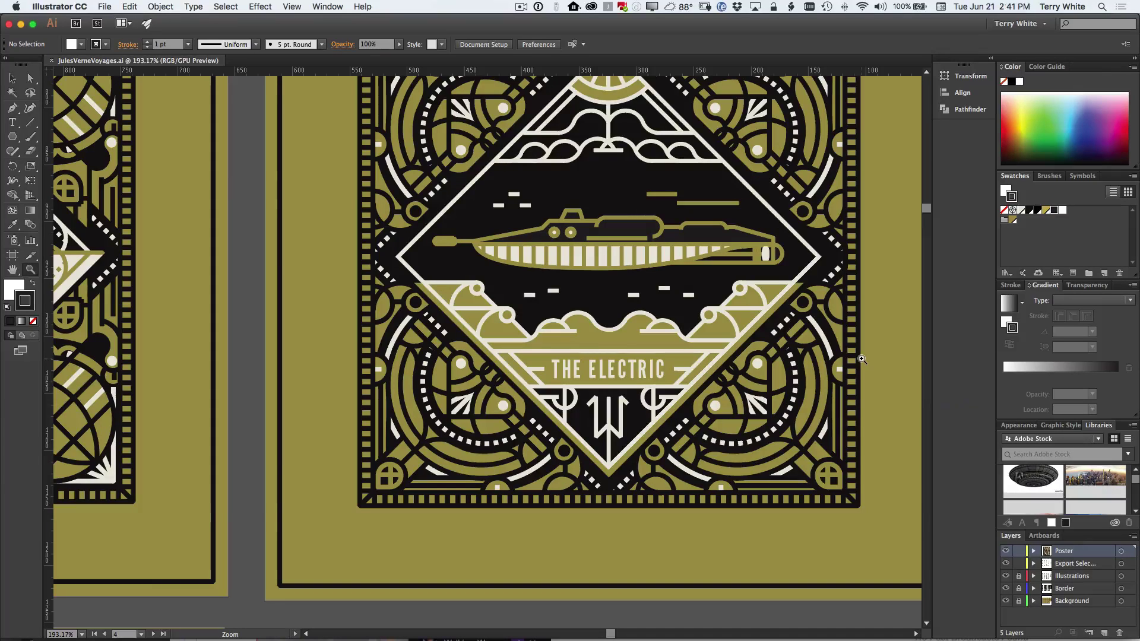
- Open the Asset Export panel from the Window menu and select balloons, train and Asset 5
{"action": "key", "text": "a"}
{"action": "left_click", "coordinate": [325, 7]}
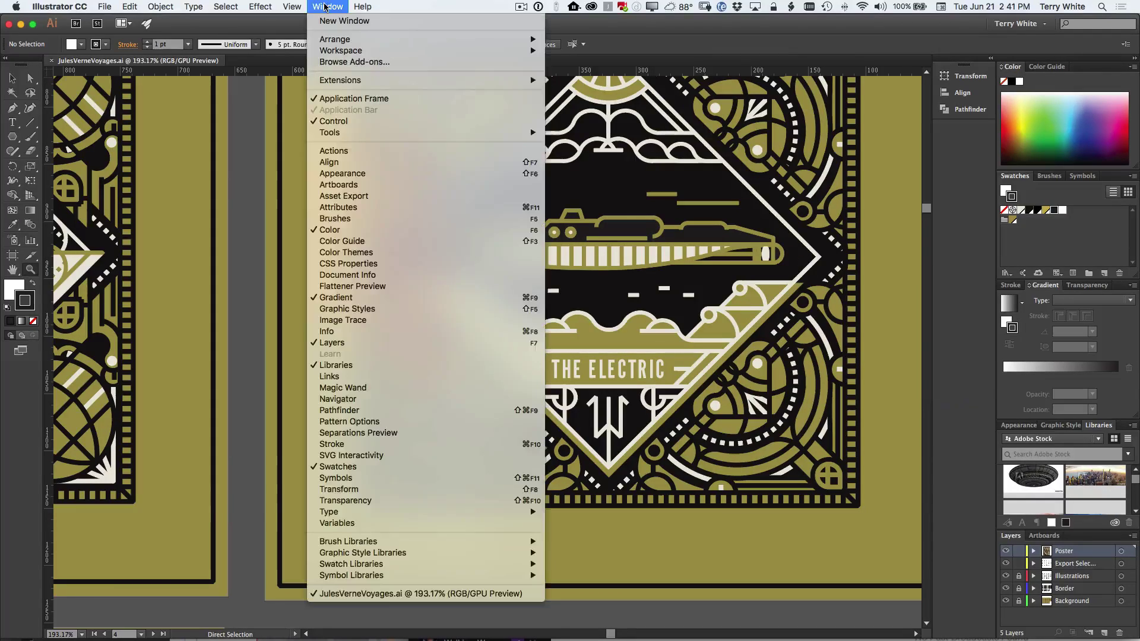
{"action": "left_click", "coordinate": [383, 197]}
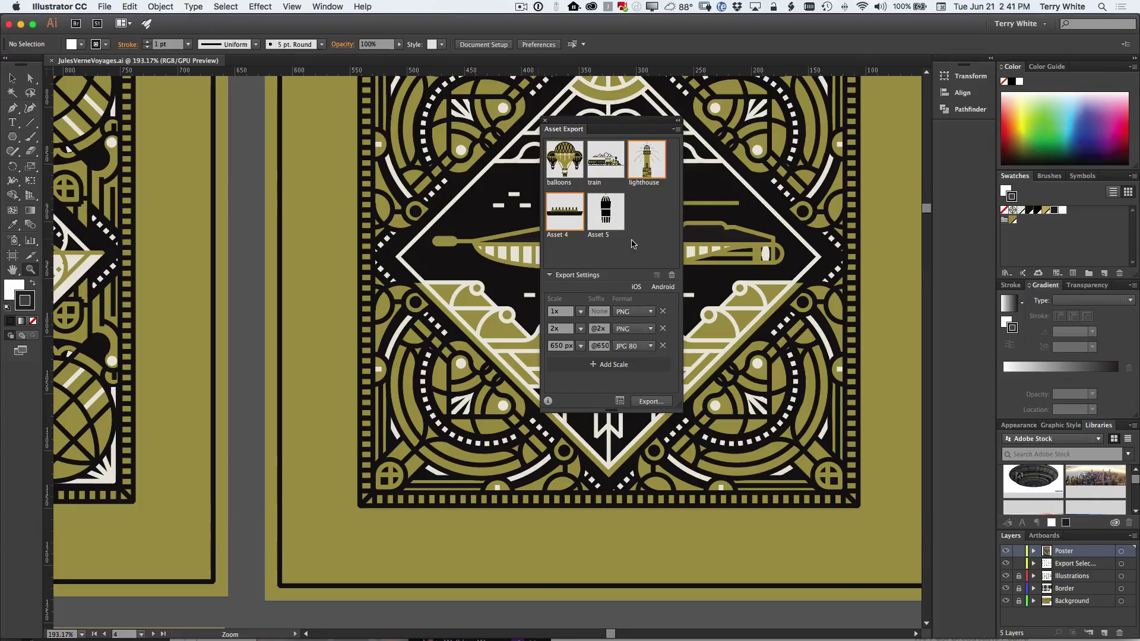
{"action": "left_click", "coordinate": [575, 162]}
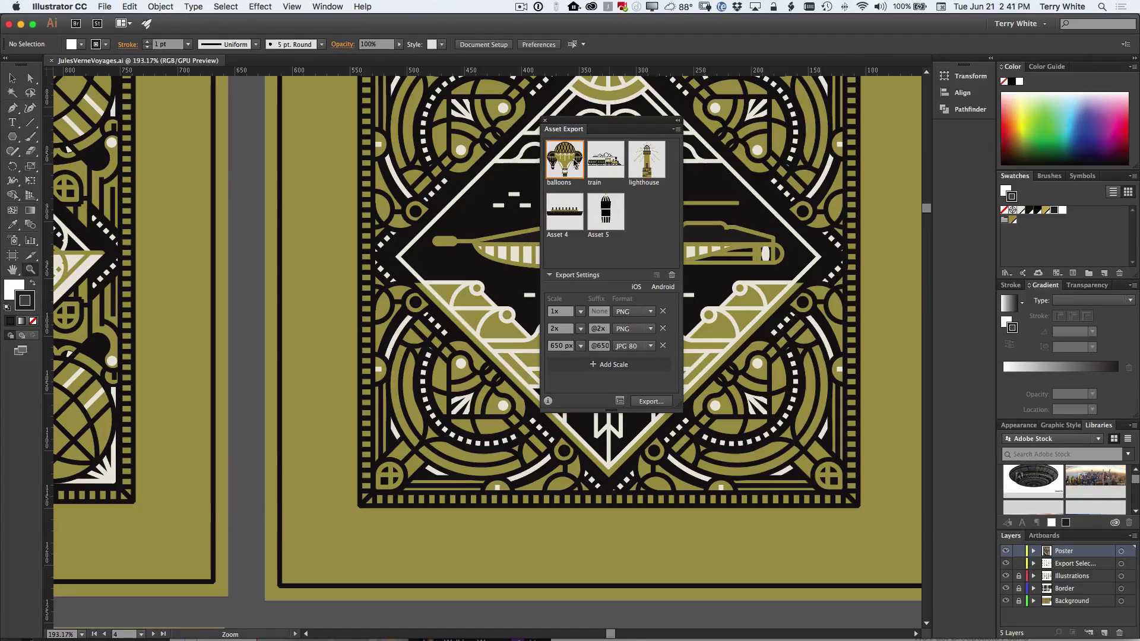
{"action": "left_click", "coordinate": [614, 167], "text": "super"}
{"action": "left_click", "coordinate": [612, 221], "text": "super"}
- Switch the asset scales to the iOS presets and trim the list to 1x, 2x and one extra entry
{"action": "left_click", "coordinate": [661, 287]}
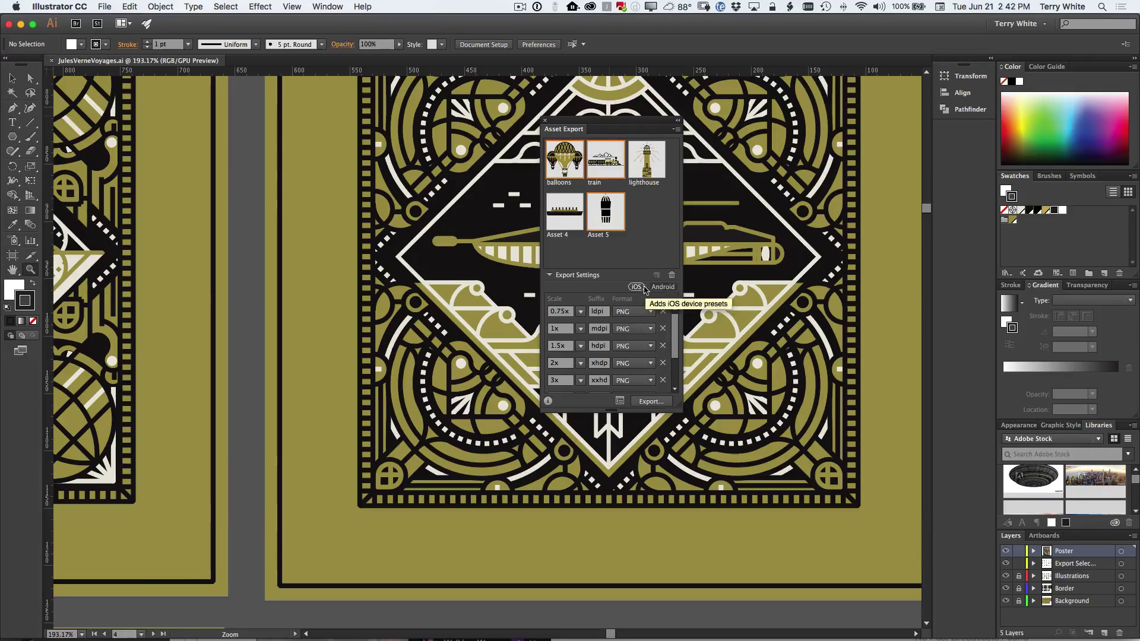
{"action": "left_click", "coordinate": [637, 288]}
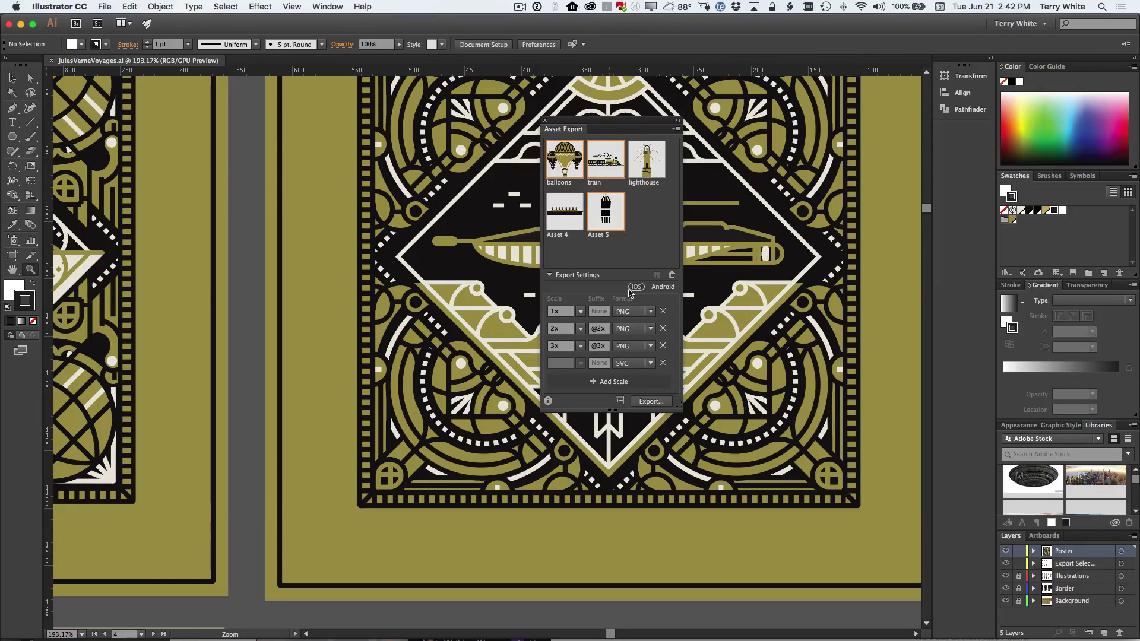
{"action": "left_click", "coordinate": [664, 329]}
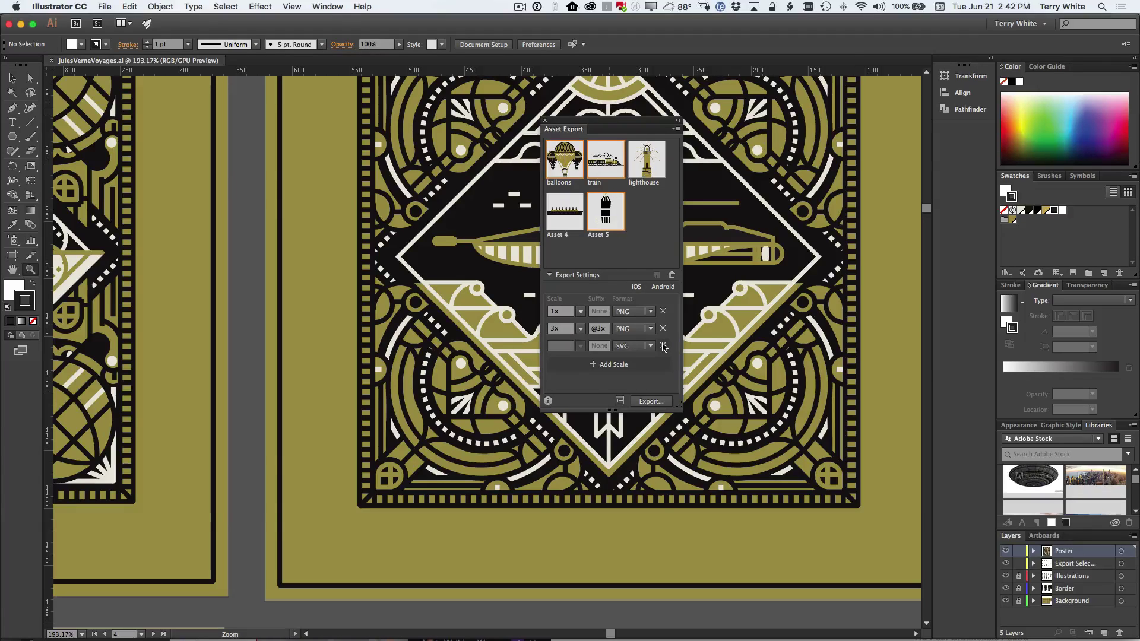
{"action": "left_click", "coordinate": [663, 347]}
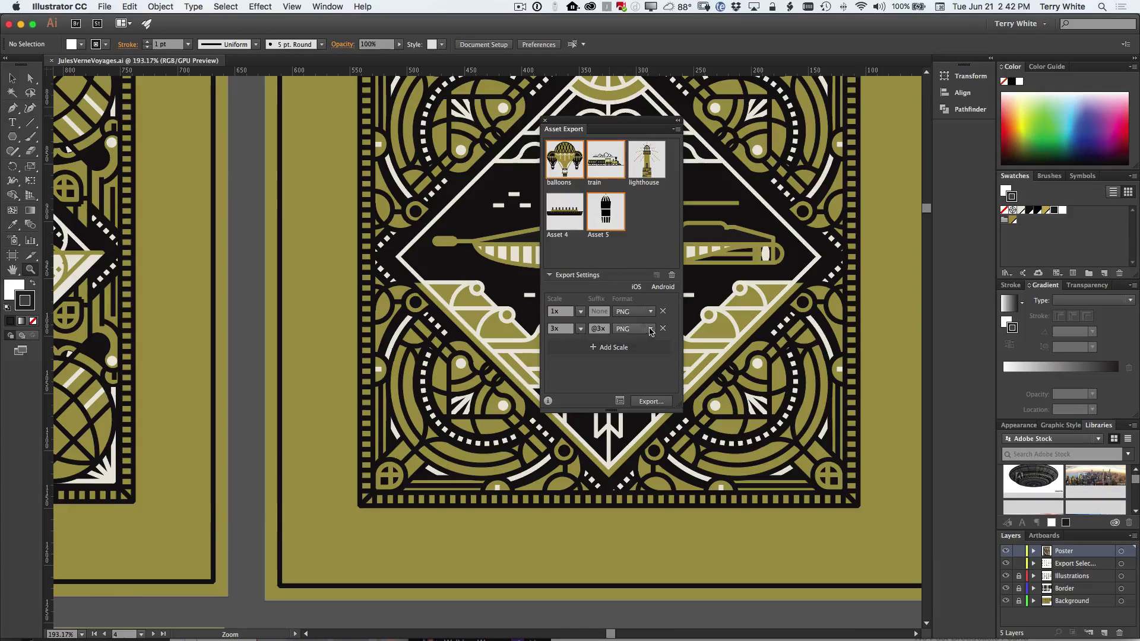
{"action": "left_click", "coordinate": [662, 328]}
{"action": "left_click", "coordinate": [637, 287]}
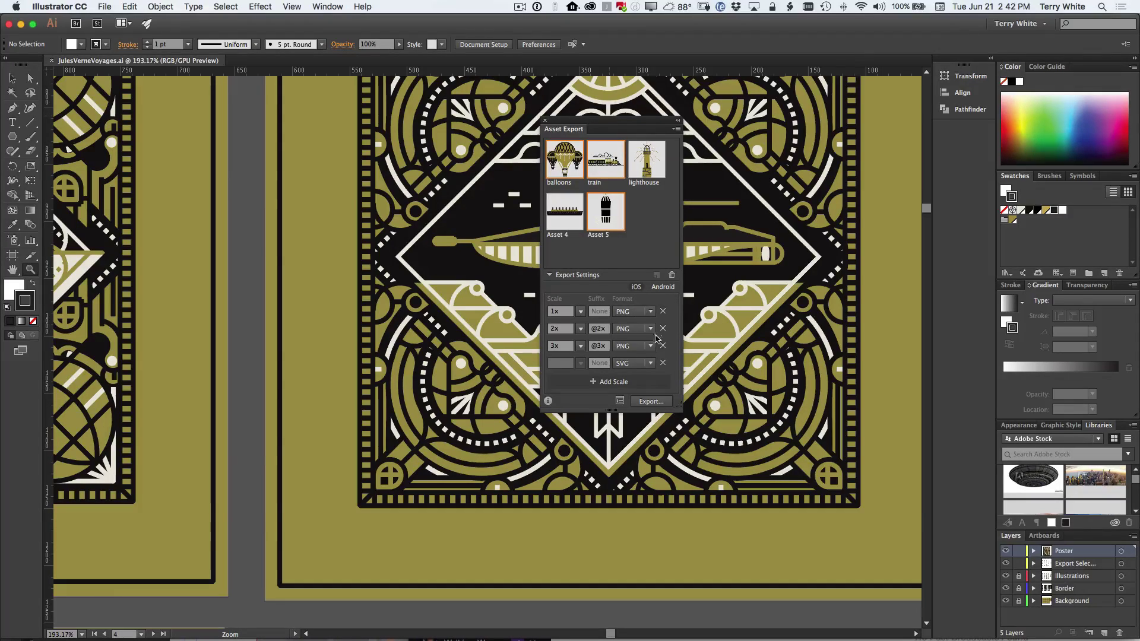
{"action": "left_click", "coordinate": [663, 346]}
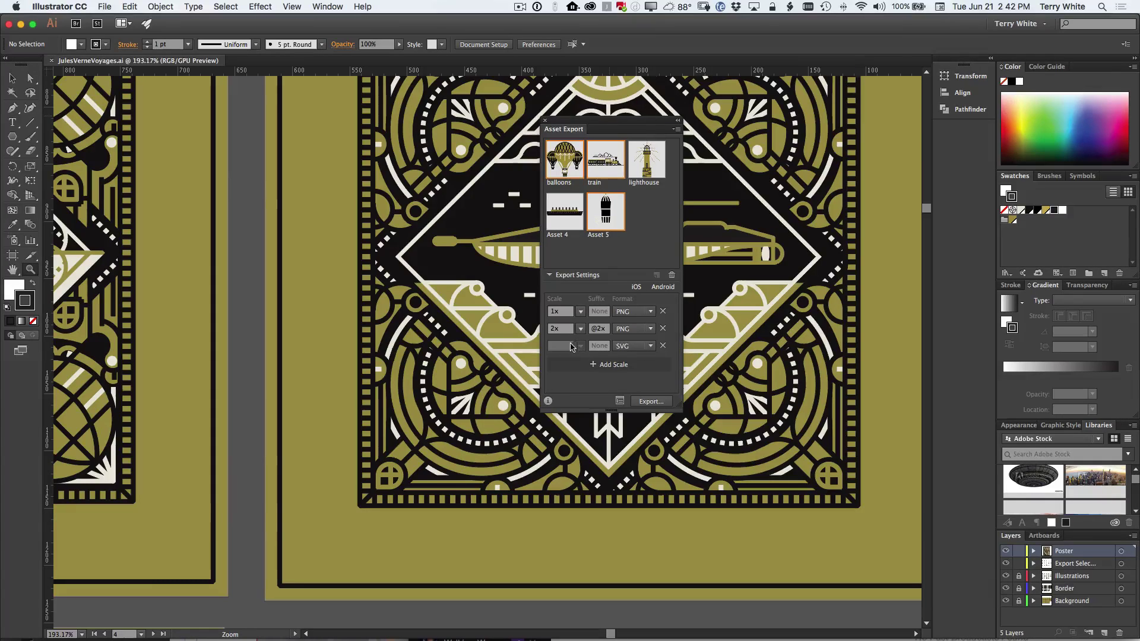
- Make the third entry a PNG exported at 650 px width, then close the Asset Export panel
{"action": "left_click", "coordinate": [629, 346]}
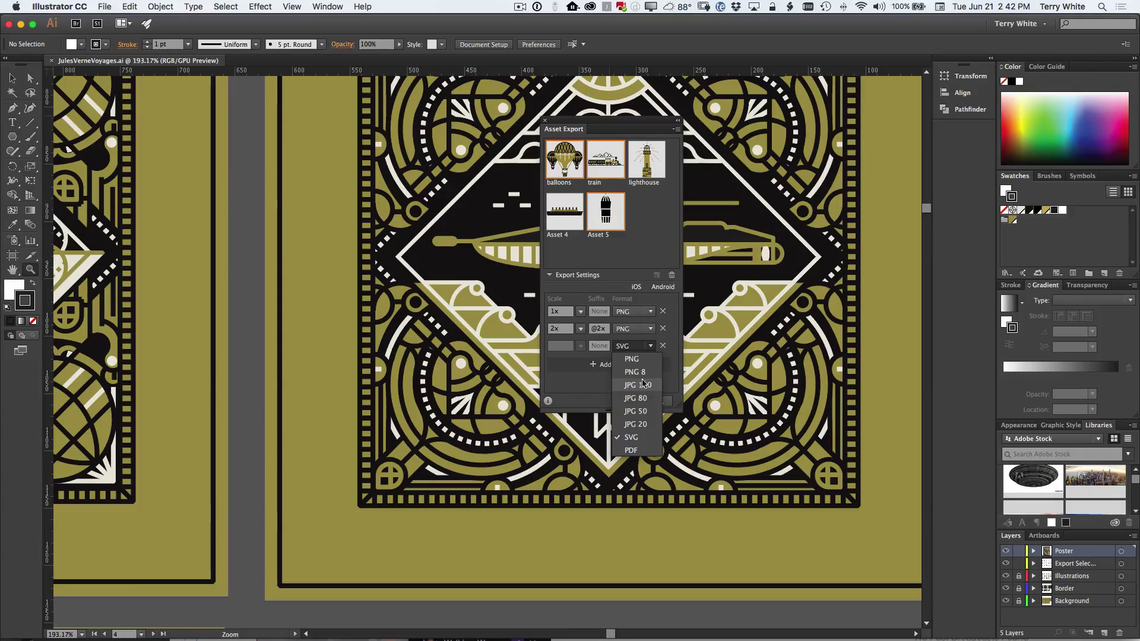
{"action": "left_click", "coordinate": [632, 359]}
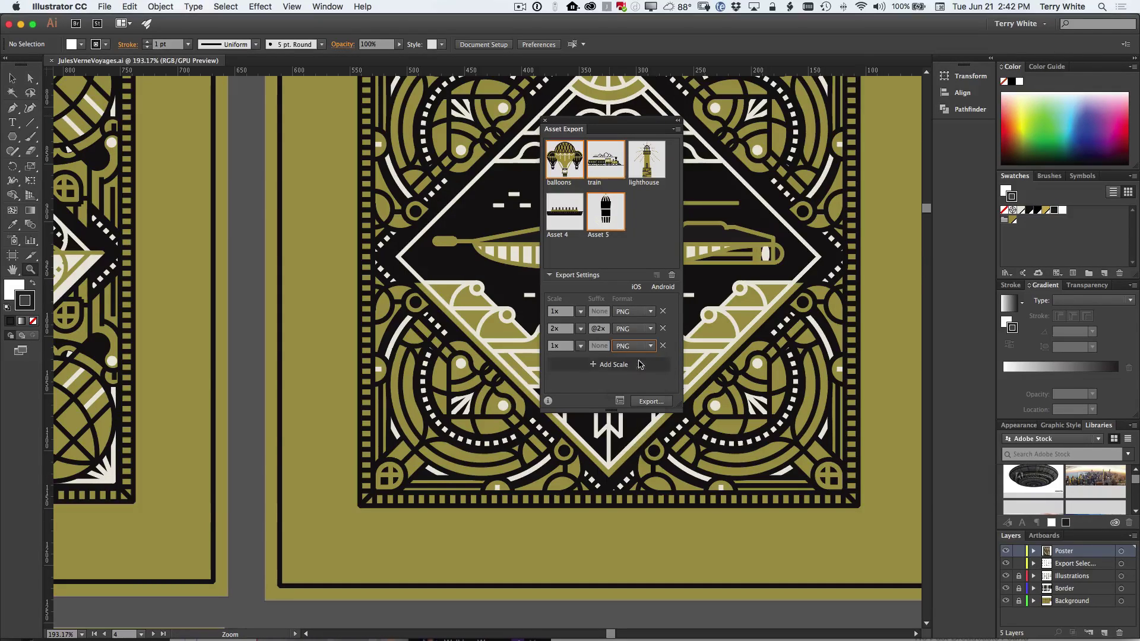
{"action": "left_click", "coordinate": [567, 347]}
{"action": "left_click", "coordinate": [581, 346]}
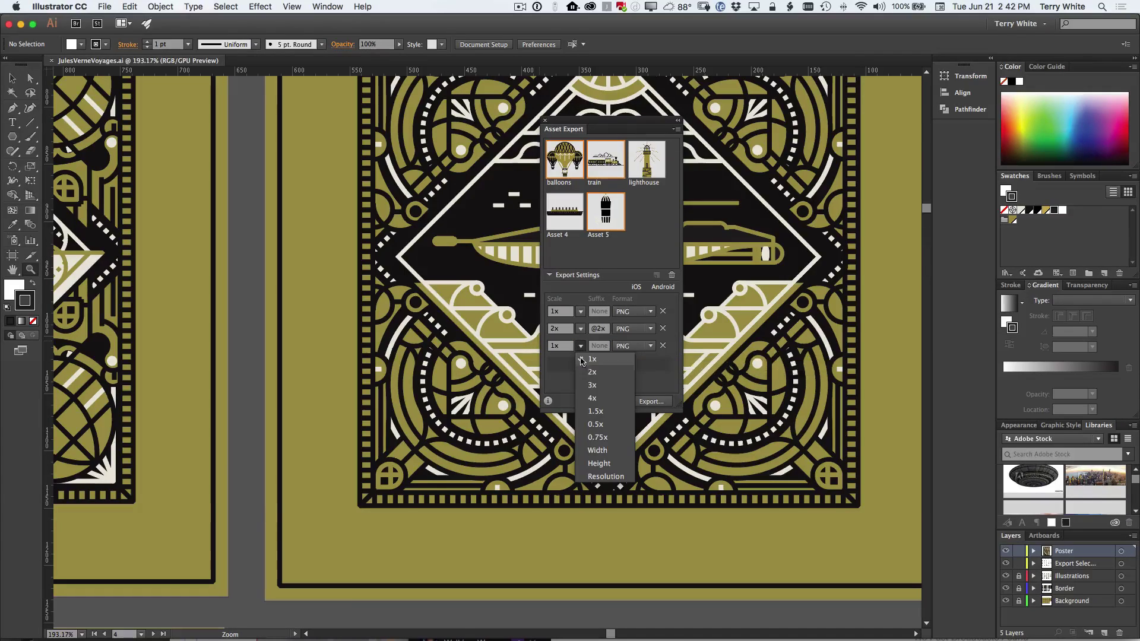
{"action": "left_click", "coordinate": [604, 454]}
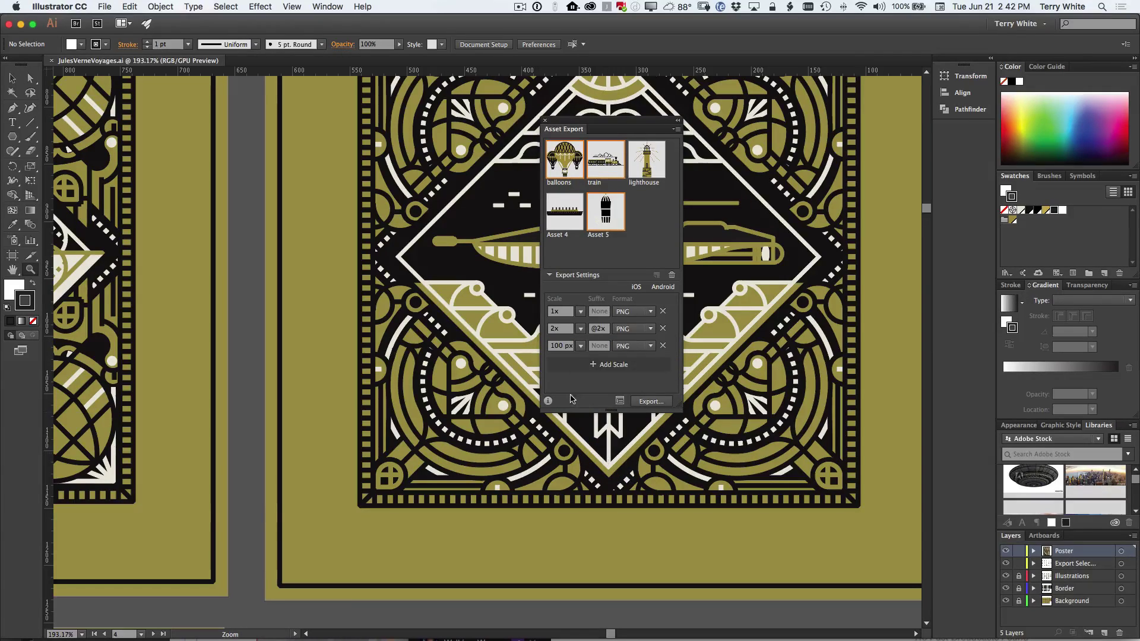
{"action": "left_click", "coordinate": [562, 348]}
{"action": "type", "text": "65"}
{"action": "left_click", "coordinate": [545, 120]}
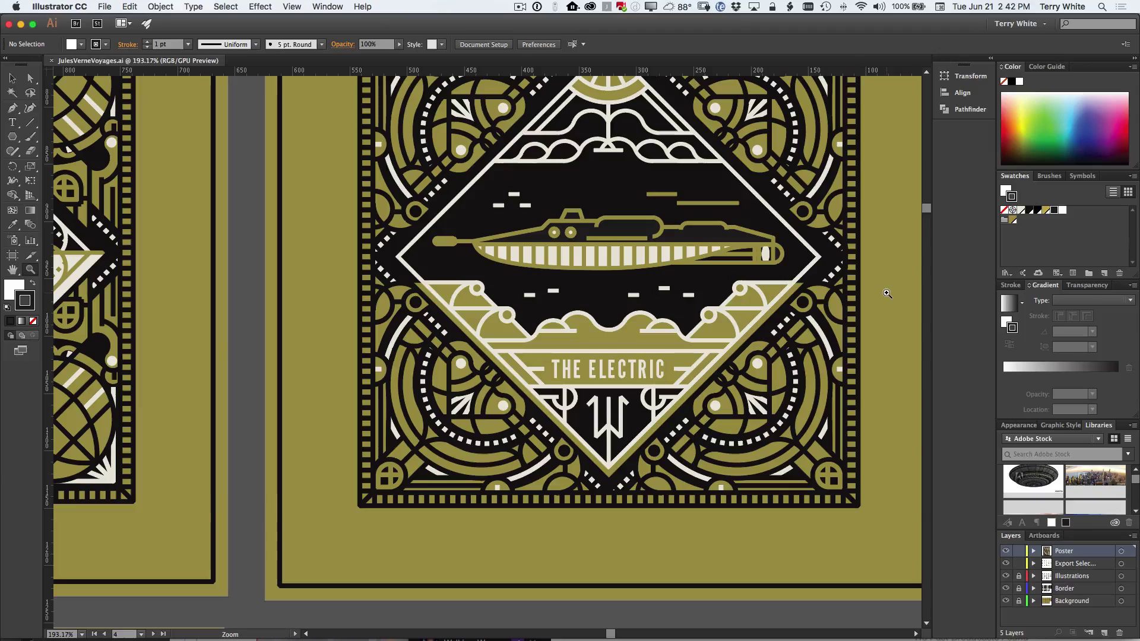
- Create a new letter-size CMYK document and draw a 0.3274 in square near its top left
{"action": "key", "text": "super+n"}
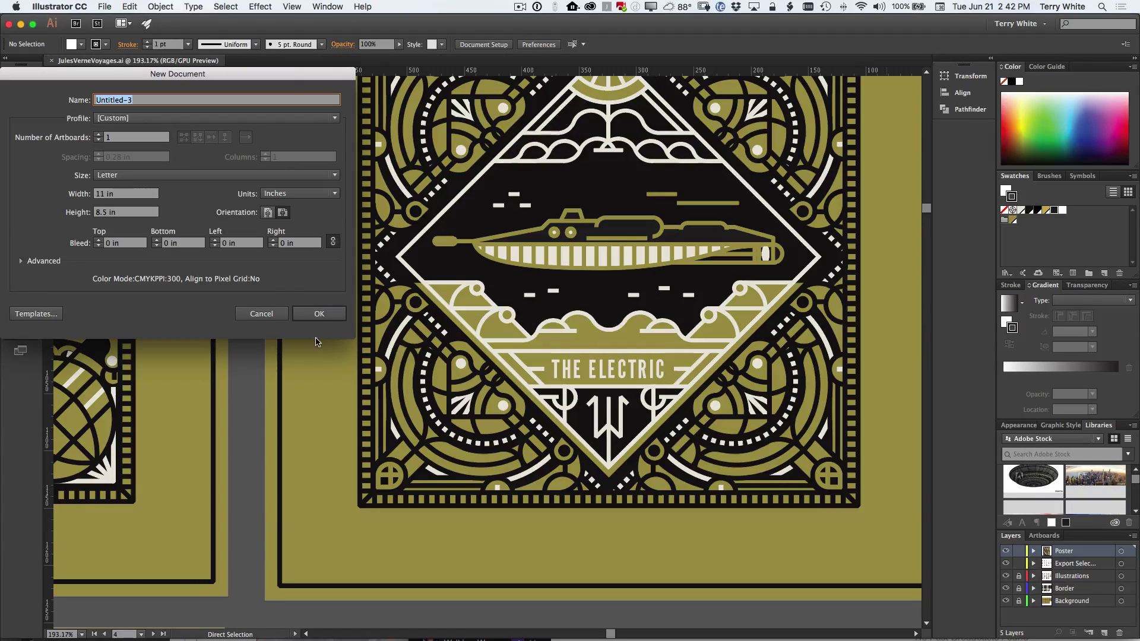
{"action": "left_click", "coordinate": [323, 315]}
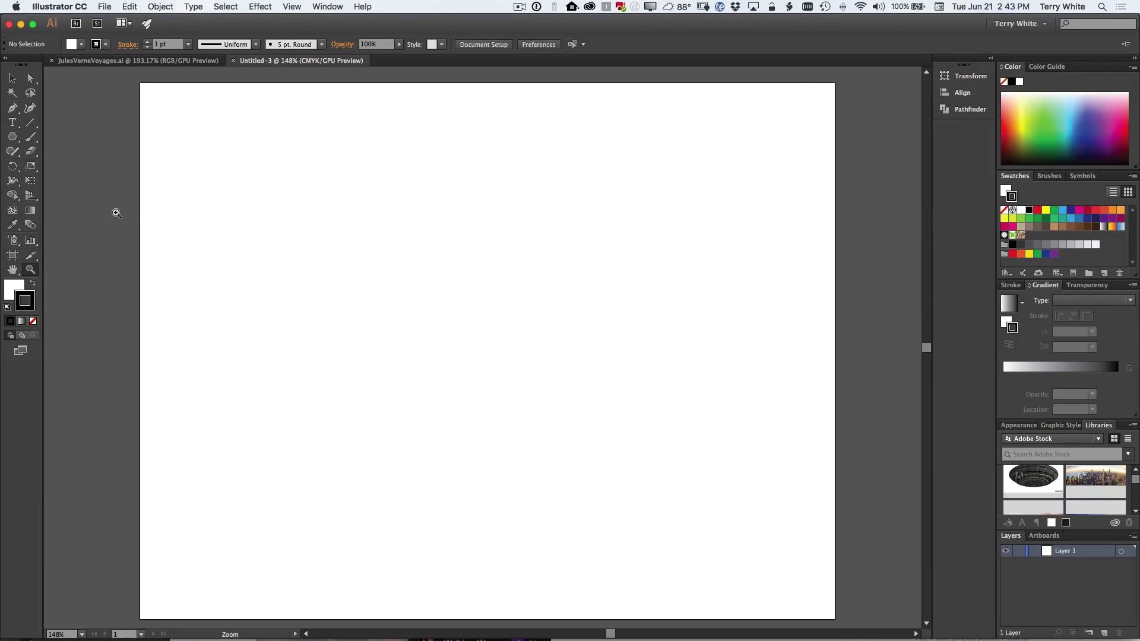
{"action": "left_click", "coordinate": [12, 140]}
{"action": "left_click", "coordinate": [55, 137]}
{"action": "left_click_drag", "start_coordinate": [218, 173], "coordinate": [528, 422]}
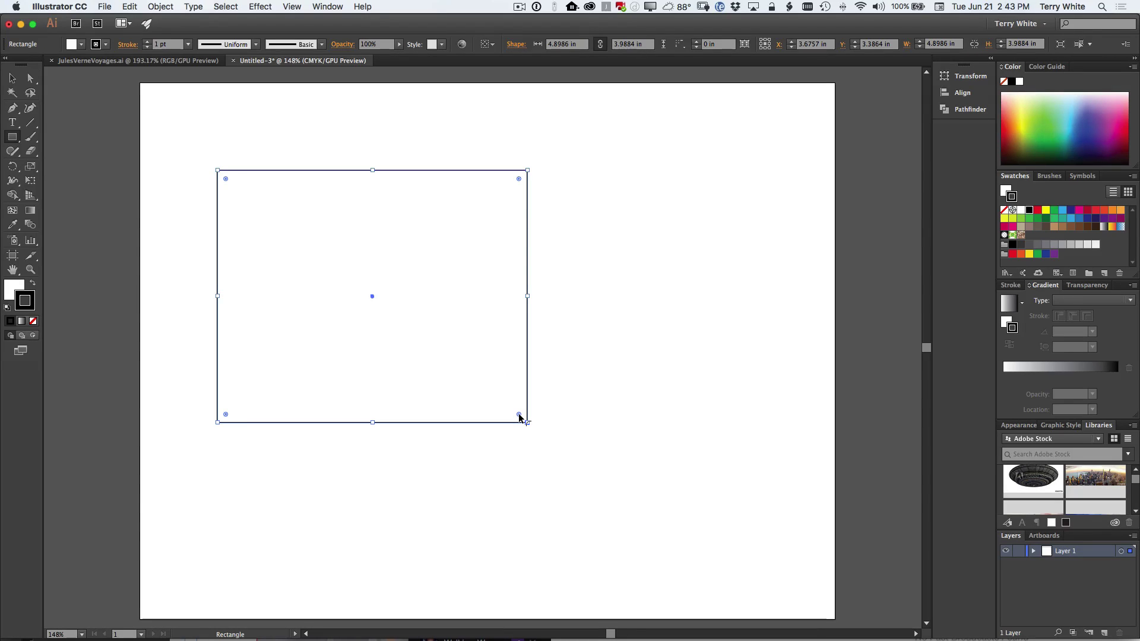
{"action": "left_click_drag", "start_coordinate": [519, 416], "coordinate": [470, 372]}
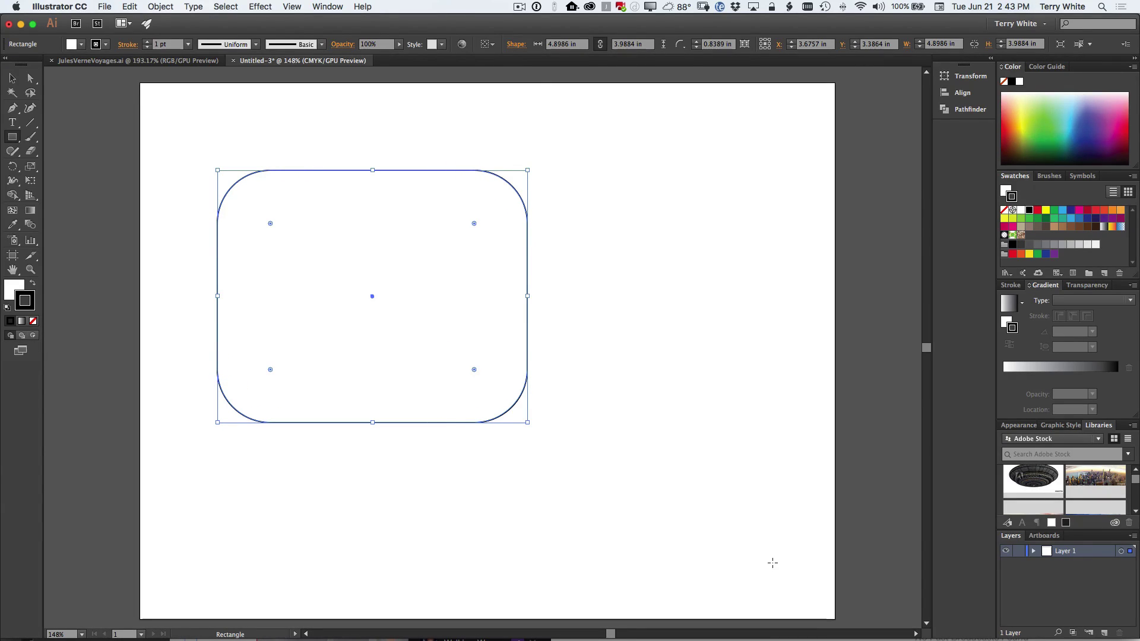
{"action": "key", "text": "super+z"}
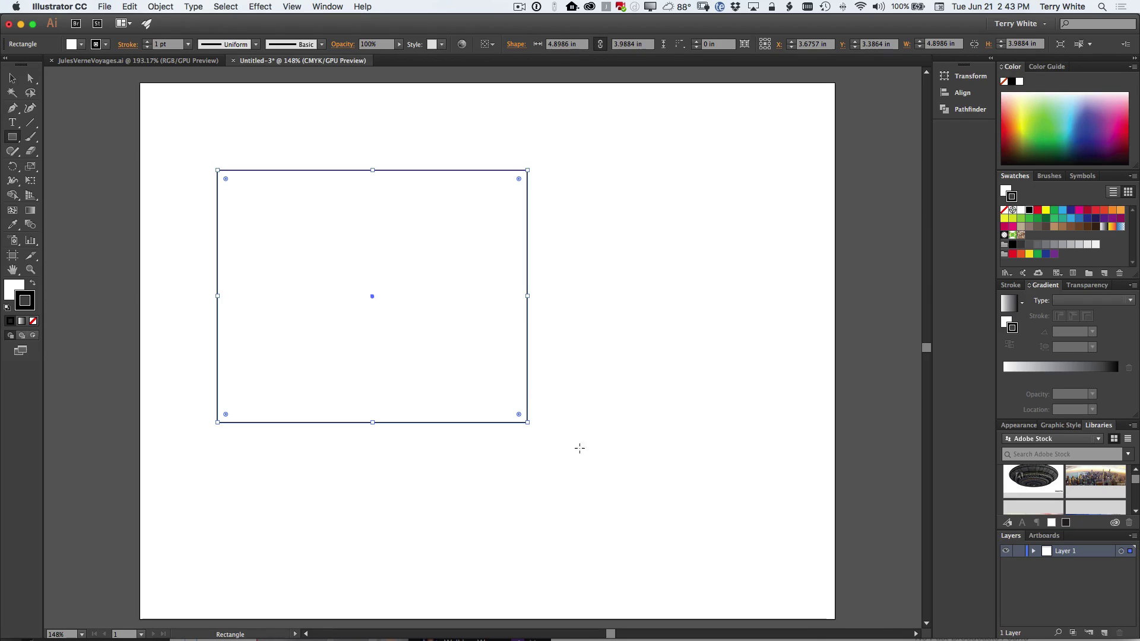
{"action": "left_click_drag", "start_coordinate": [528, 422], "coordinate": [274, 227]}
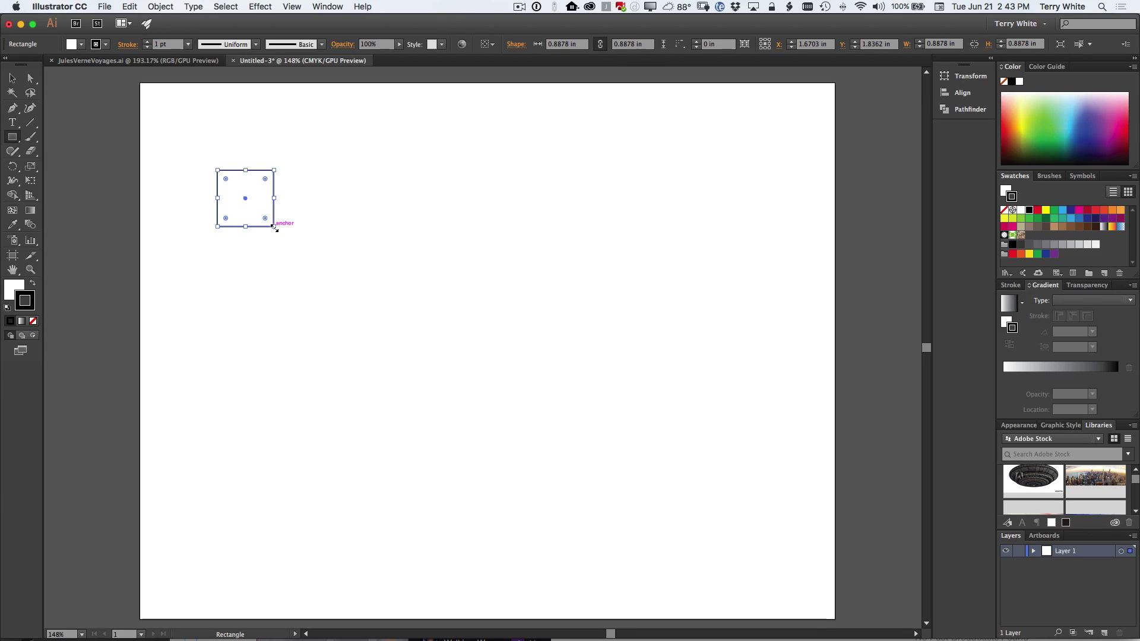
{"action": "mouse_move", "coordinate": [218, 170]}
{"action": "left_mouse_down"}
{"action": "mouse_move", "coordinate": [255, 202]}
{"action": "mouse_move", "coordinate": [239, 191]}
{"action": "left_mouse_up"}
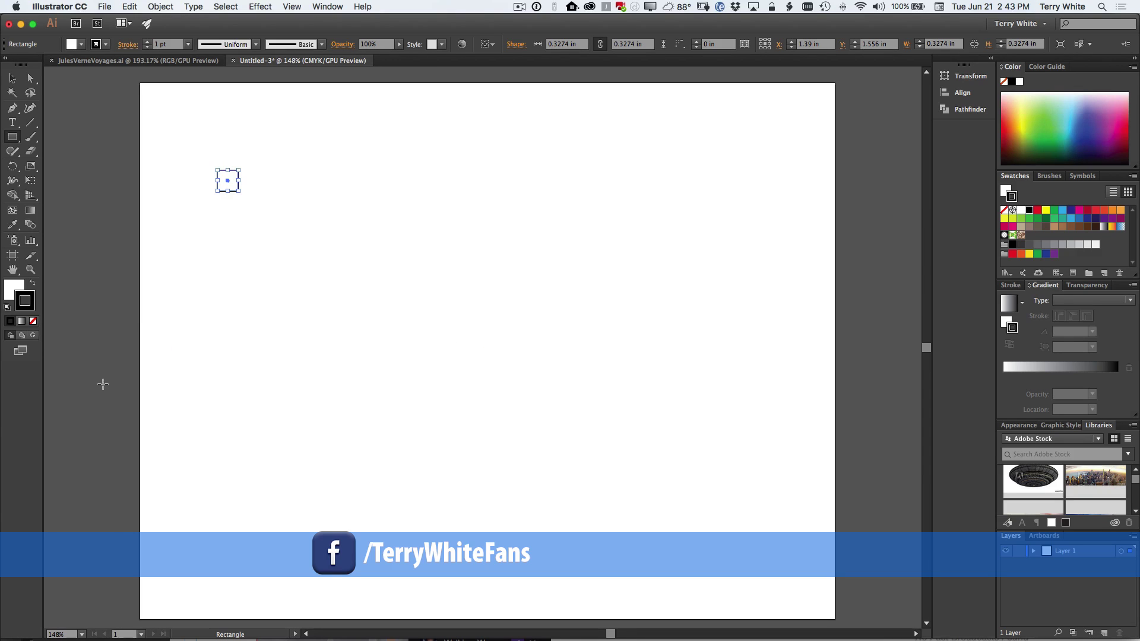
- Drag a live-corner widget inward to give the small square 0.0565 in rounded corners, then deselect
{"action": "key", "text": "z"}
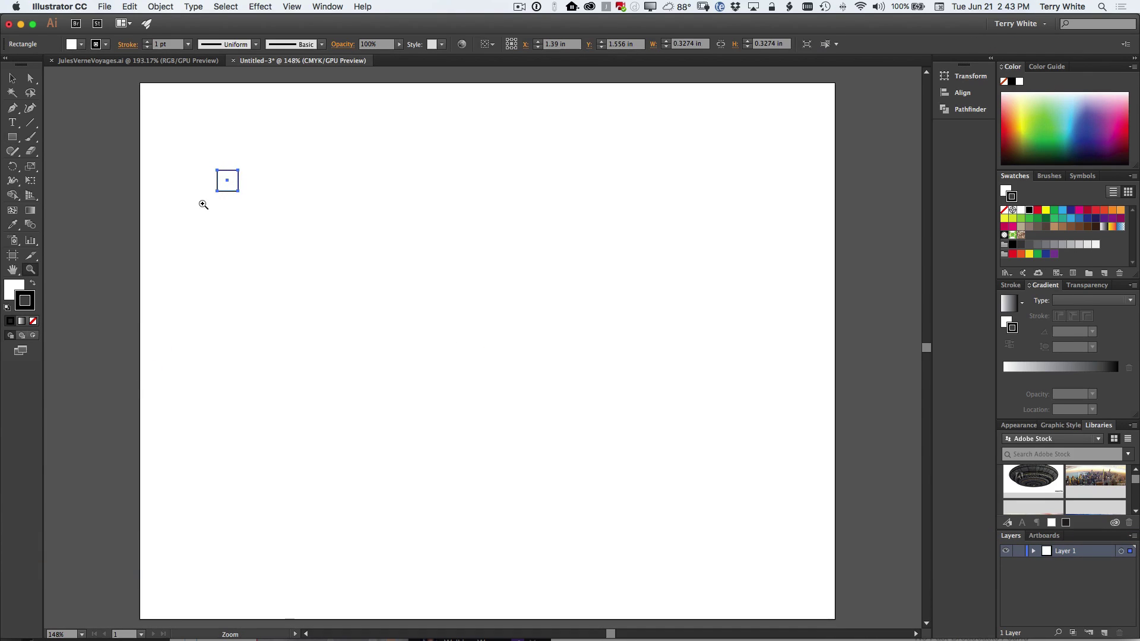
{"action": "left_click_drag", "start_coordinate": [194, 168], "coordinate": [522, 412]}
{"action": "left_click", "coordinate": [18, 77]}
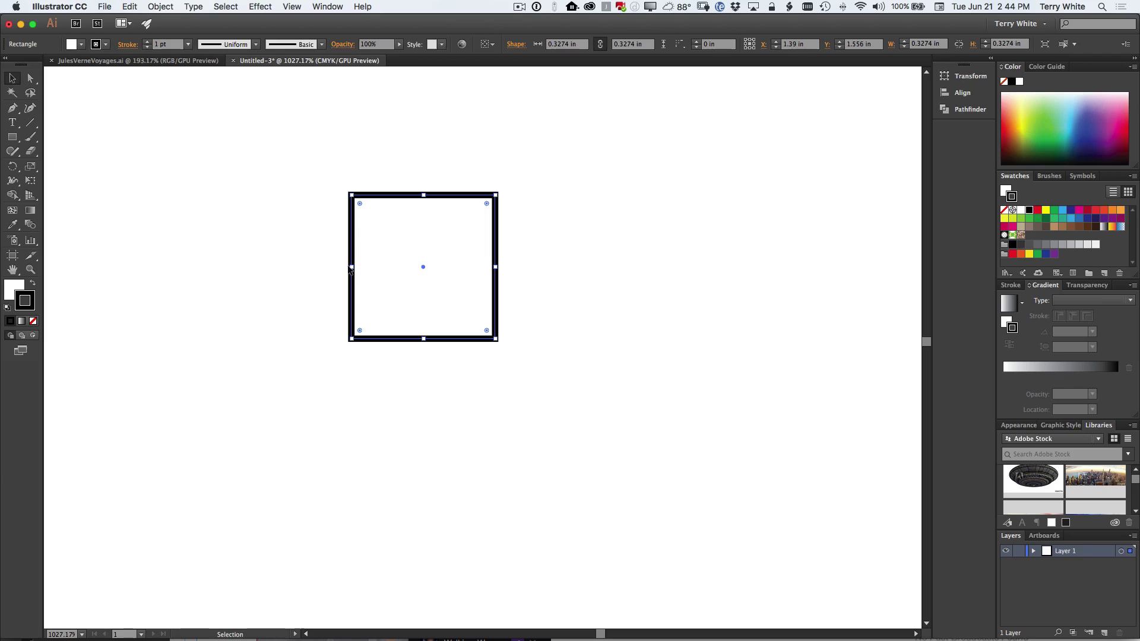
{"action": "left_click_drag", "start_coordinate": [363, 205], "coordinate": [377, 225]}
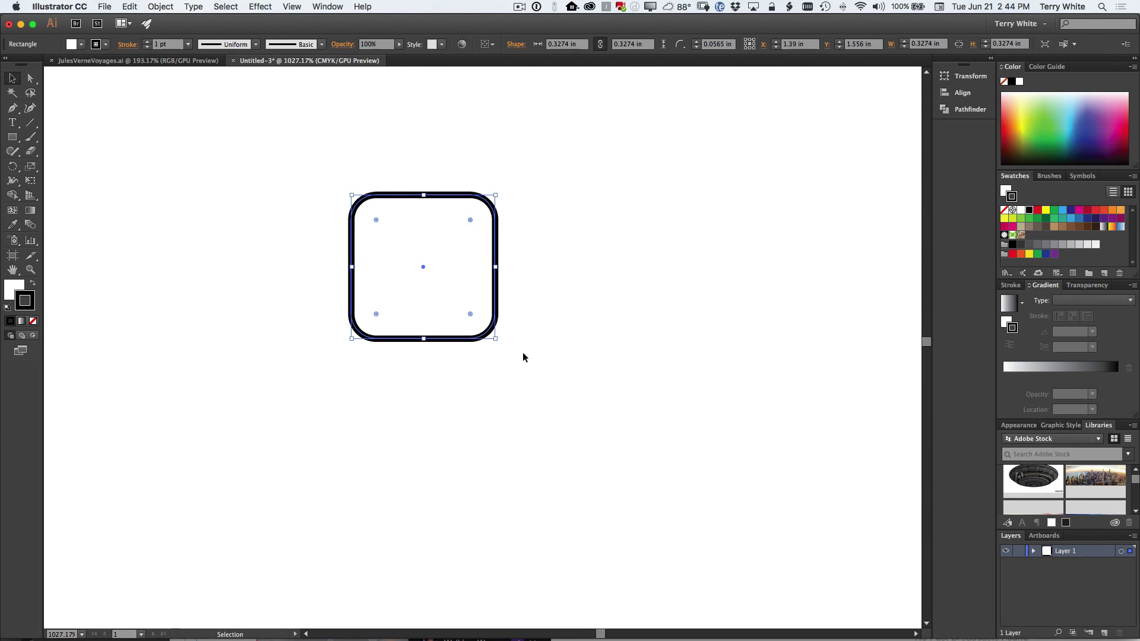
{"action": "key", "text": "a"}
{"action": "key", "text": "super+minus"}
{"action": "key", "text": "super+minus"}
{"action": "key", "text": "super+minus"}
{"action": "key", "text": "super+minus"}
{"action": "key", "text": "super+minus"}
{"action": "key", "text": "super+minus"}
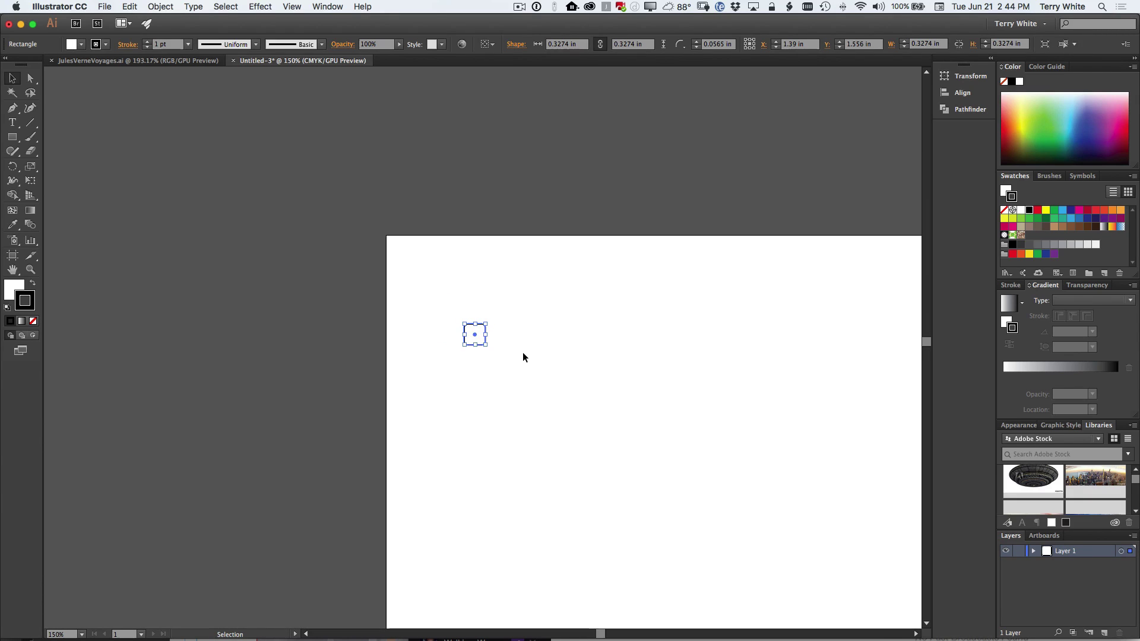
{"action": "key", "text": "v"}
{"action": "left_click", "coordinate": [524, 357]}
{"action": "scroll", "coordinate": [524, 357], "scroll_direction": "down", "scroll_amount": 5}
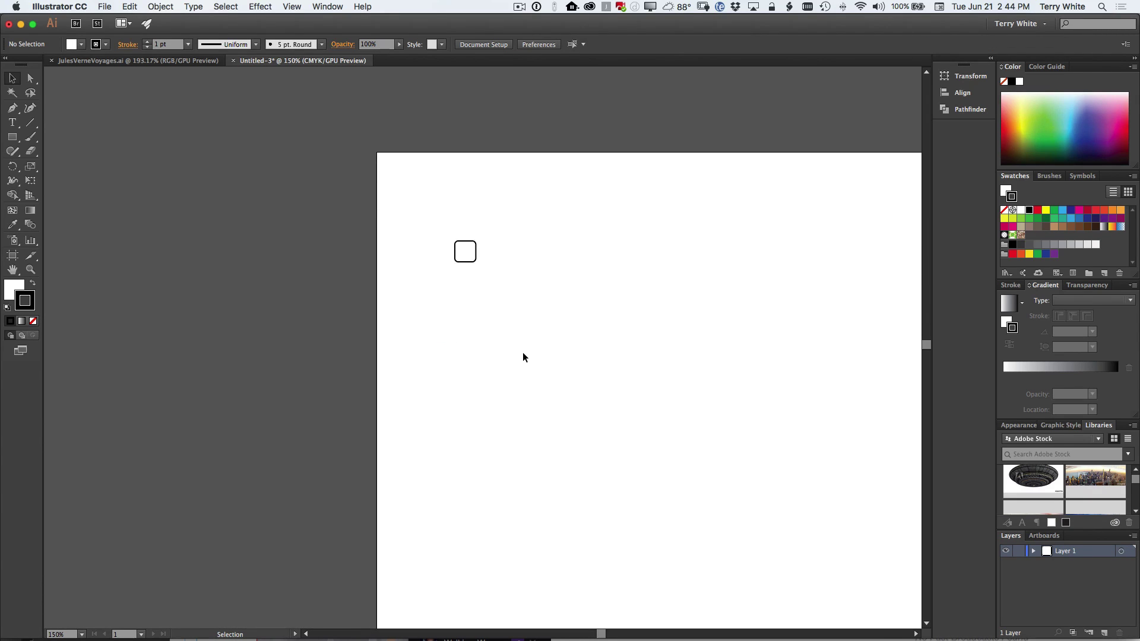
{"action": "scroll", "coordinate": [505, 357], "scroll_direction": "right", "scroll_amount": 4}
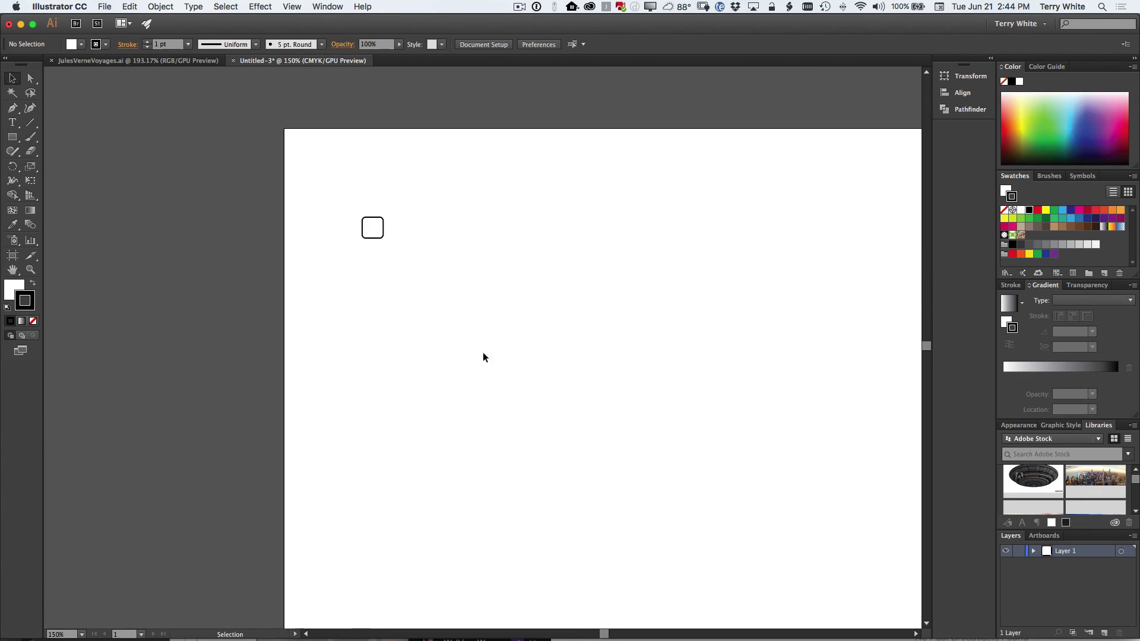
- Draw a 2.6111 in circle below the rounded square and give it a green fill
{"action": "left_click", "coordinate": [13, 140]}
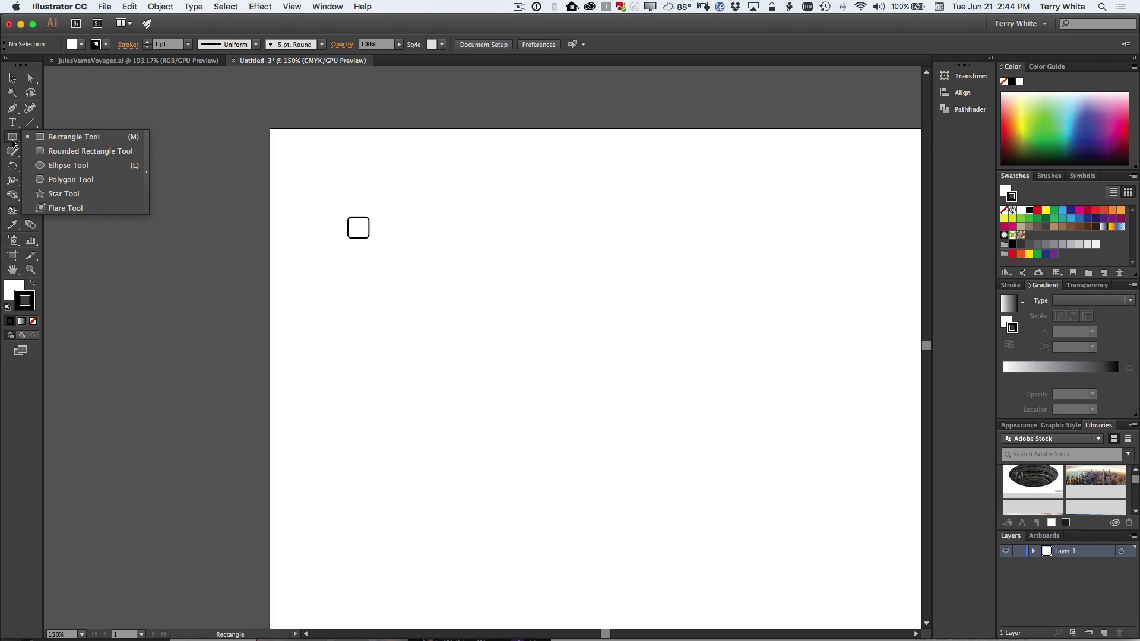
{"action": "left_click", "coordinate": [59, 166]}
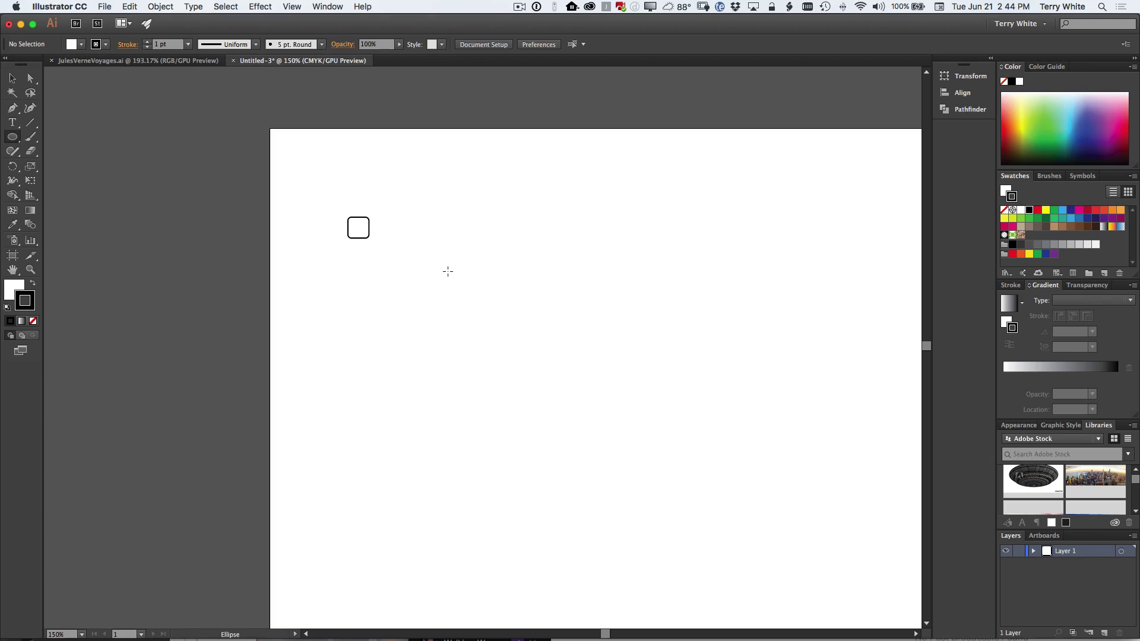
{"action": "left_click_drag", "start_coordinate": [438, 272], "coordinate": [605, 361]}
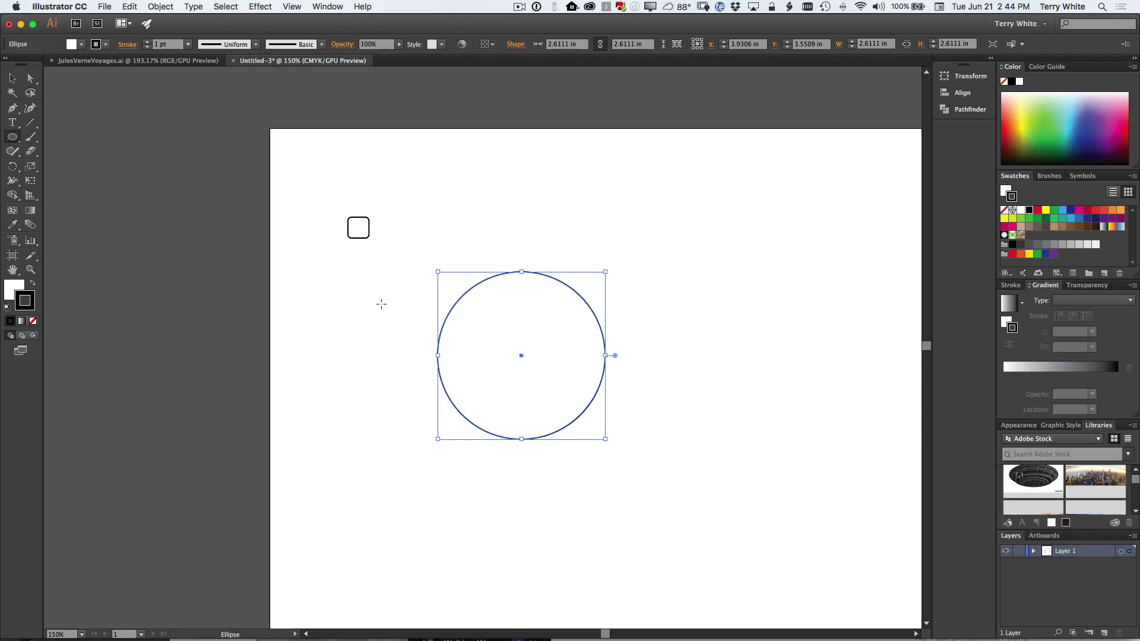
{"action": "left_click", "coordinate": [1046, 124]}
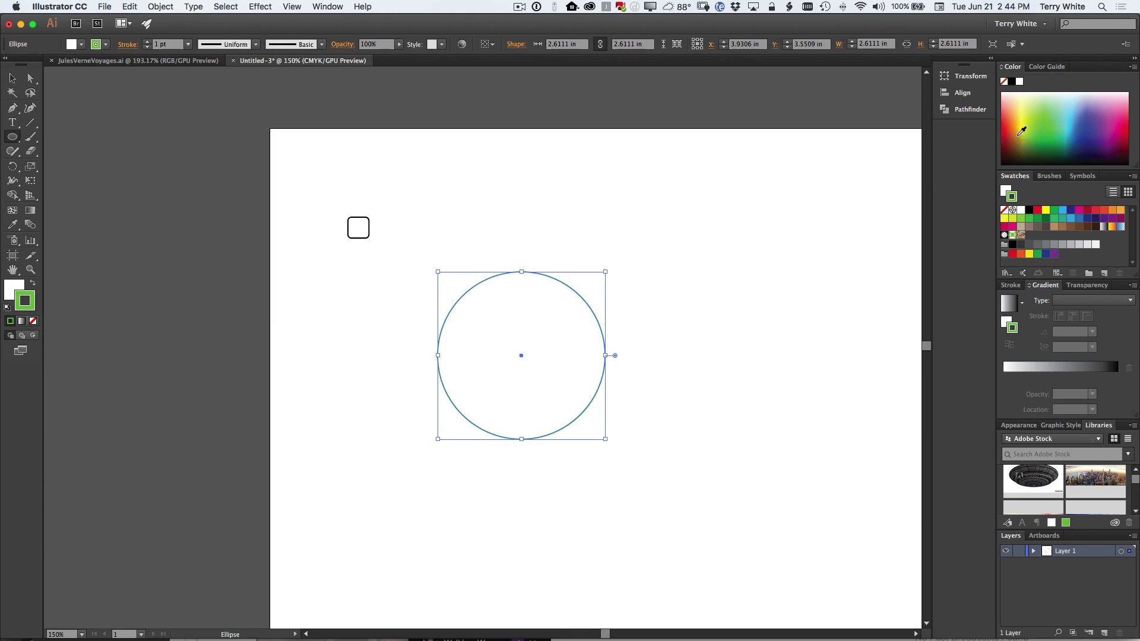
{"action": "left_click", "coordinate": [1012, 81]}
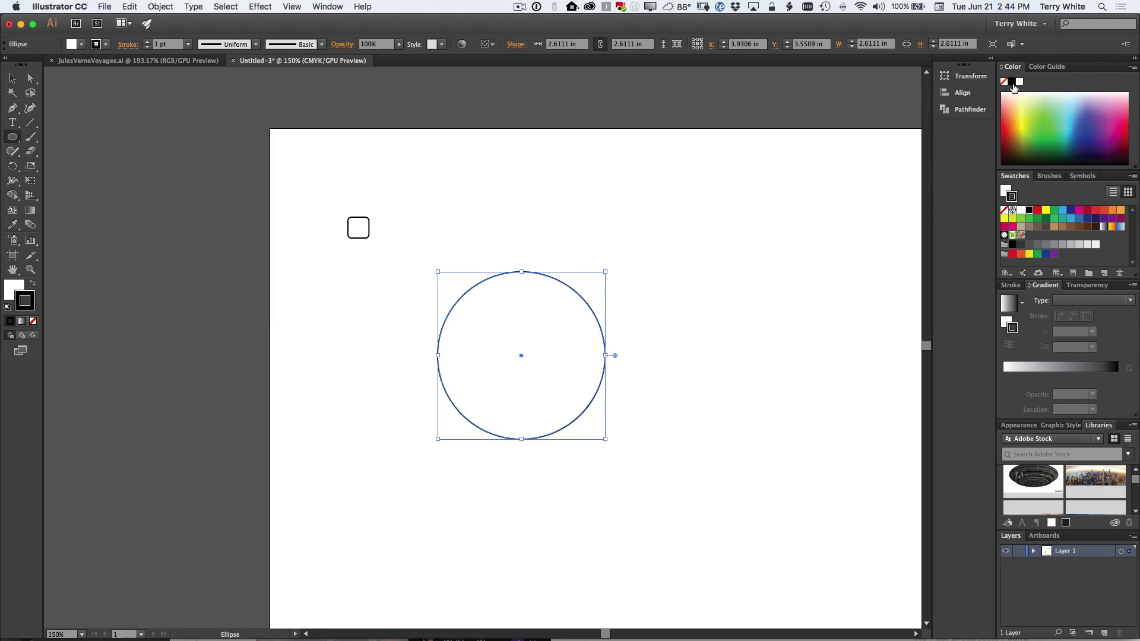
{"action": "left_click", "coordinate": [1042, 113]}
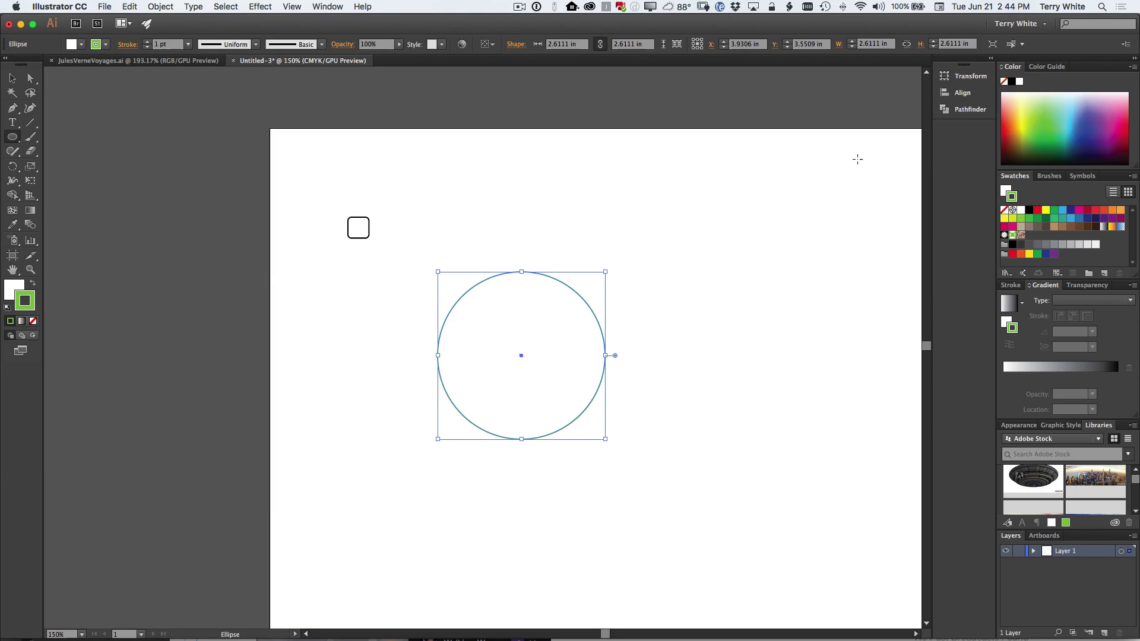
{"action": "left_click", "coordinate": [33, 283]}
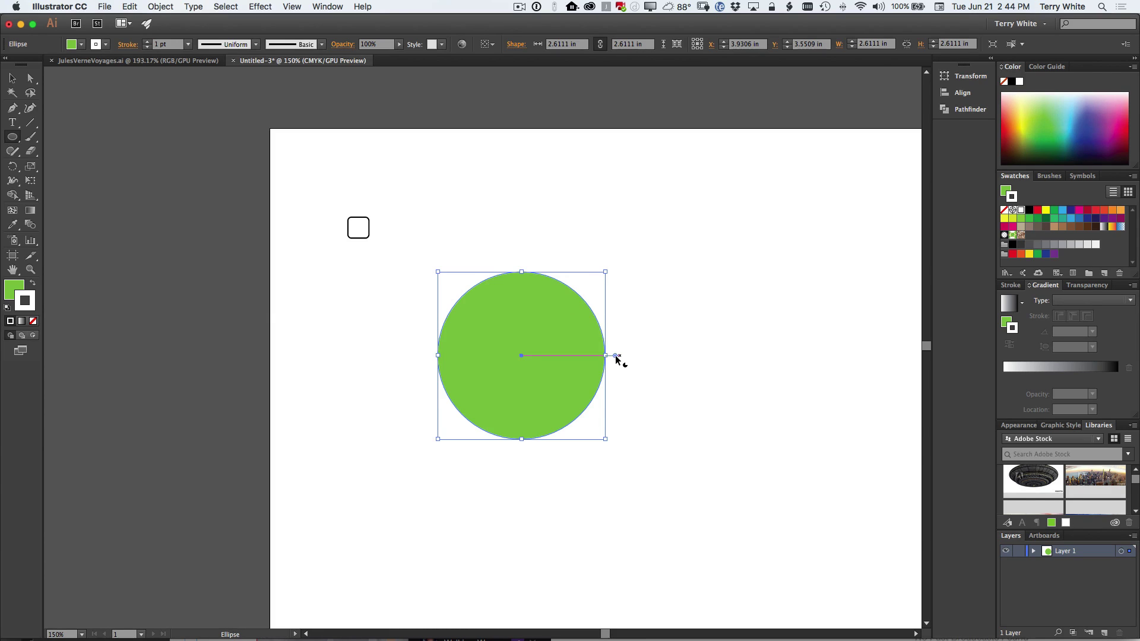
- Drag the pie widget to cut the circle into a roughly 116° wedge below centre
{"action": "left_click_drag", "start_coordinate": [617, 358], "coordinate": [558, 272]}
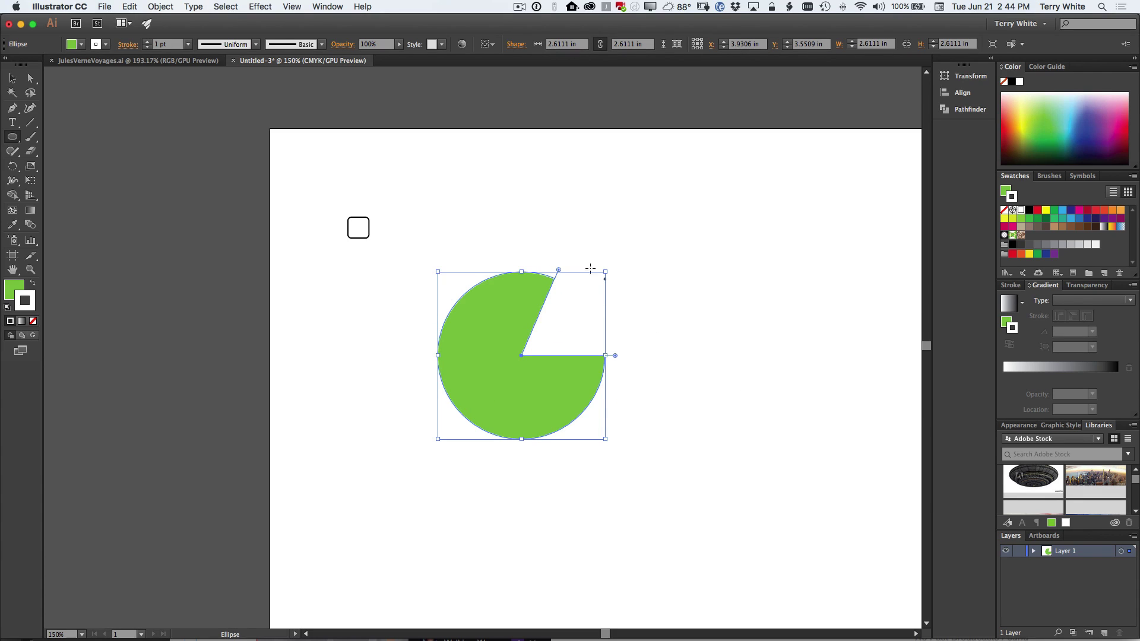
{"action": "left_click_drag", "start_coordinate": [559, 271], "coordinate": [608, 318]}
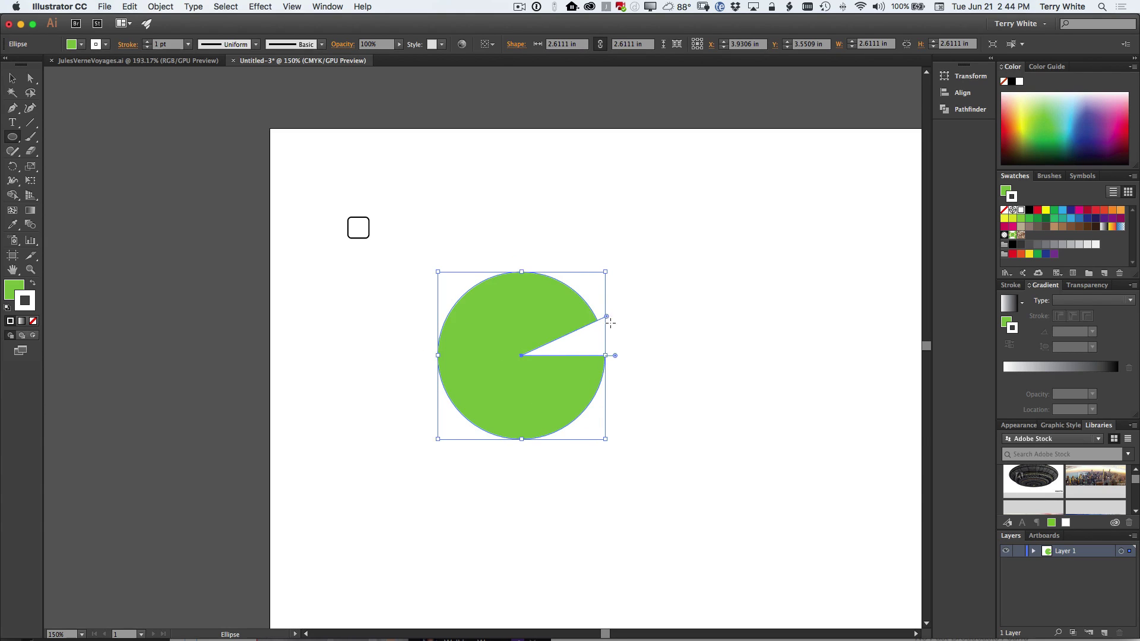
{"action": "left_click_drag", "start_coordinate": [607, 318], "coordinate": [481, 440]}
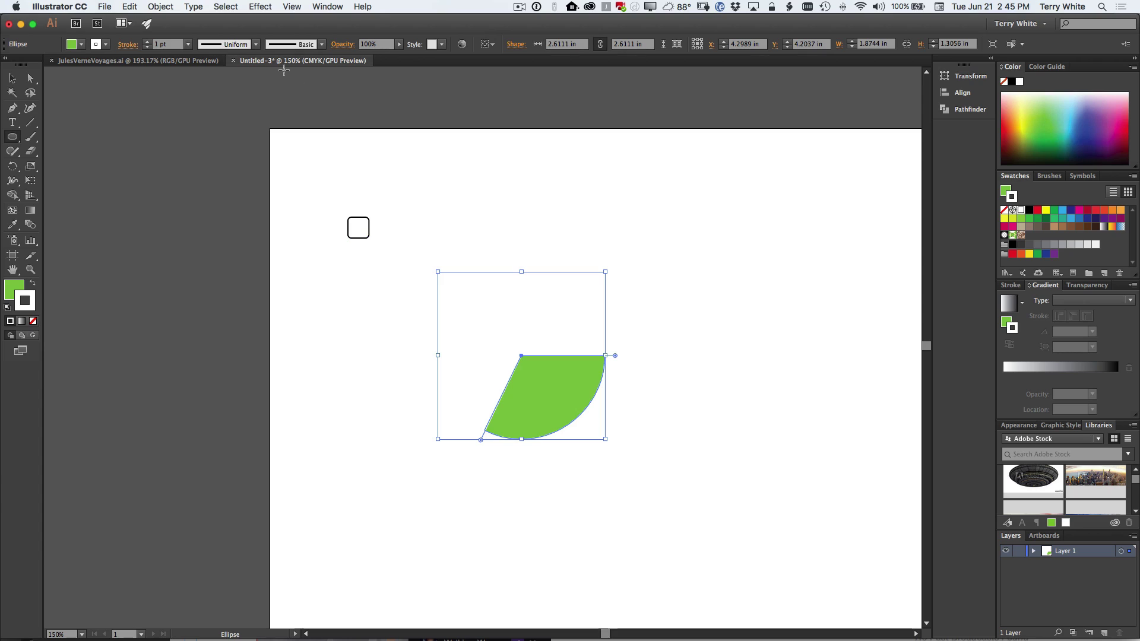
- Draw a polygon near the page's upper right and reduce it to a 1.89 in green triangle
{"action": "scroll", "coordinate": [89, 101], "scroll_direction": "up", "scroll_amount": 1}
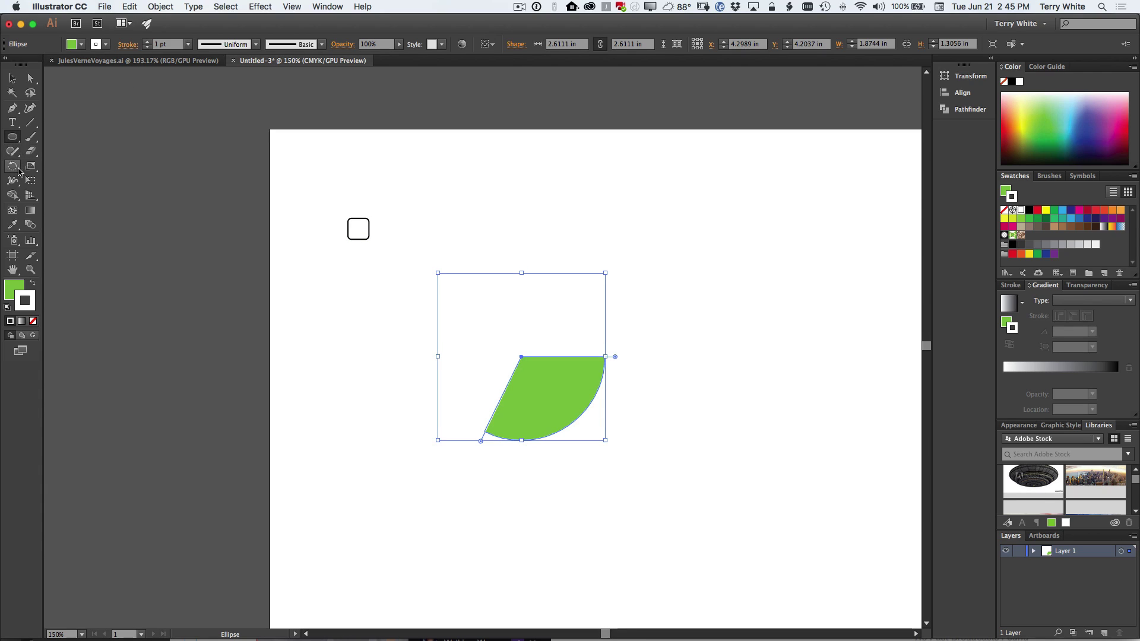
{"action": "left_click", "coordinate": [11, 143]}
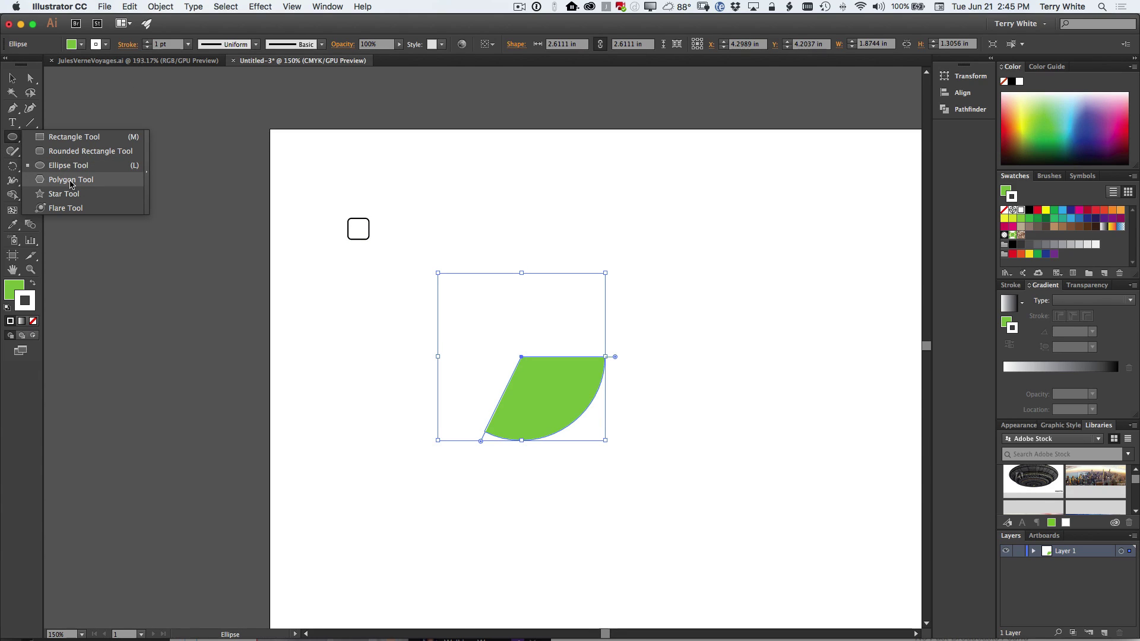
{"action": "scroll", "coordinate": [537, 287], "scroll_direction": "up", "scroll_amount": 1}
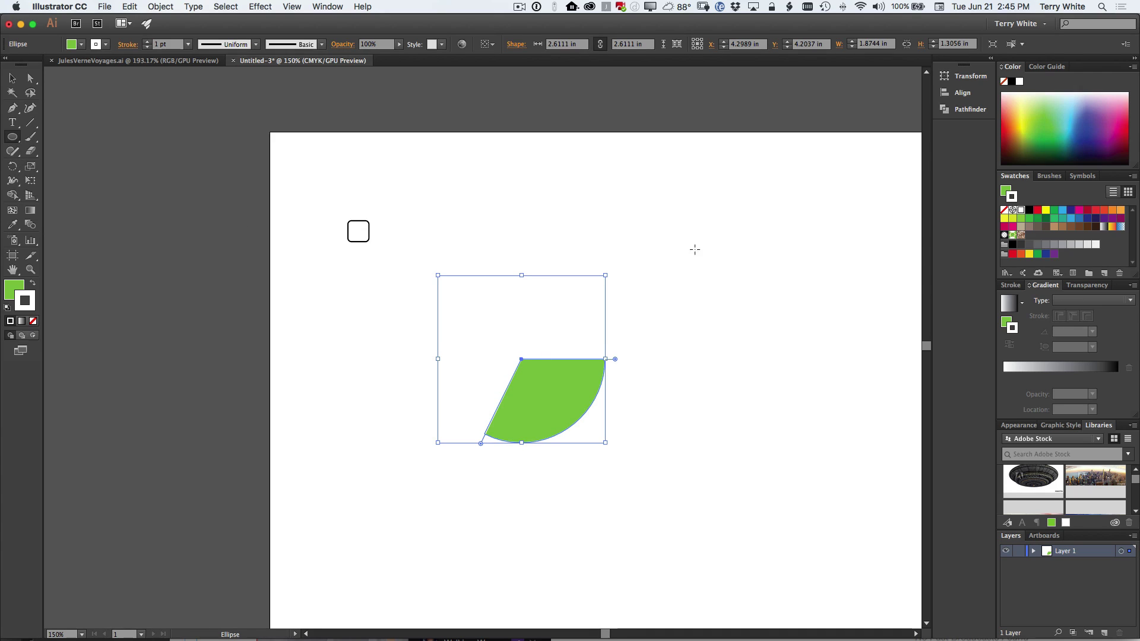
{"action": "left_click_drag", "start_coordinate": [668, 229], "coordinate": [814, 372]}
{"action": "key", "text": "super+z"}
{"action": "left_click", "coordinate": [12, 139]}
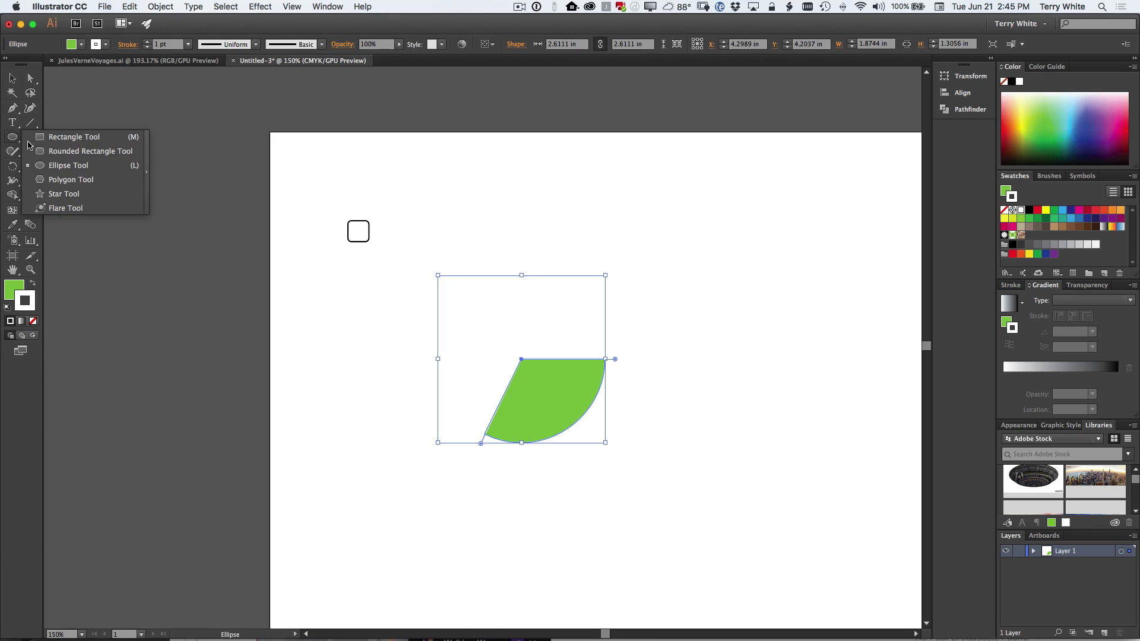
{"action": "left_click_drag", "start_coordinate": [28, 145], "coordinate": [56, 179]}
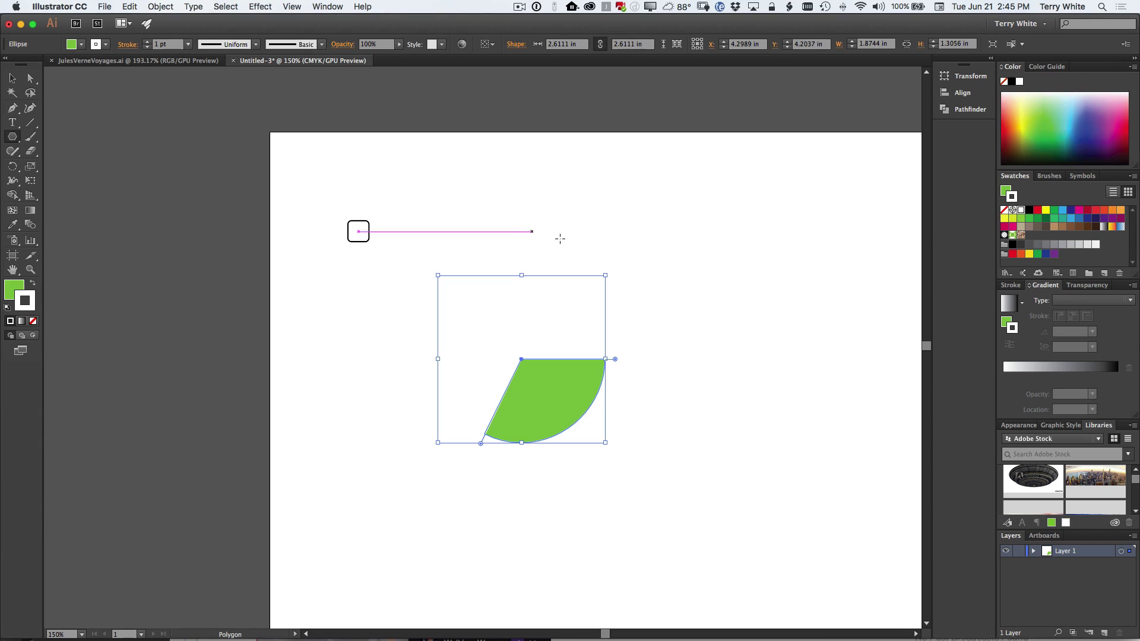
{"action": "left_click_drag", "start_coordinate": [723, 247], "coordinate": [827, 277]}
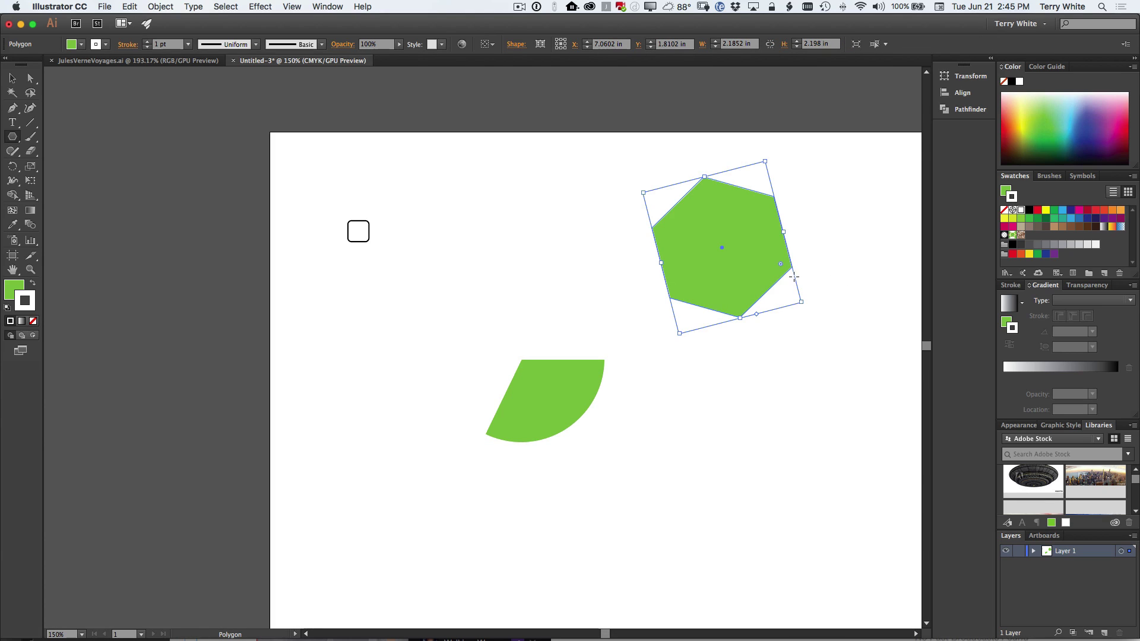
{"action": "mouse_move", "coordinate": [780, 264]}
{"action": "left_mouse_down"}
{"action": "mouse_move", "coordinate": [728, 250]}
{"action": "mouse_move", "coordinate": [770, 263]}
{"action": "left_mouse_up"}
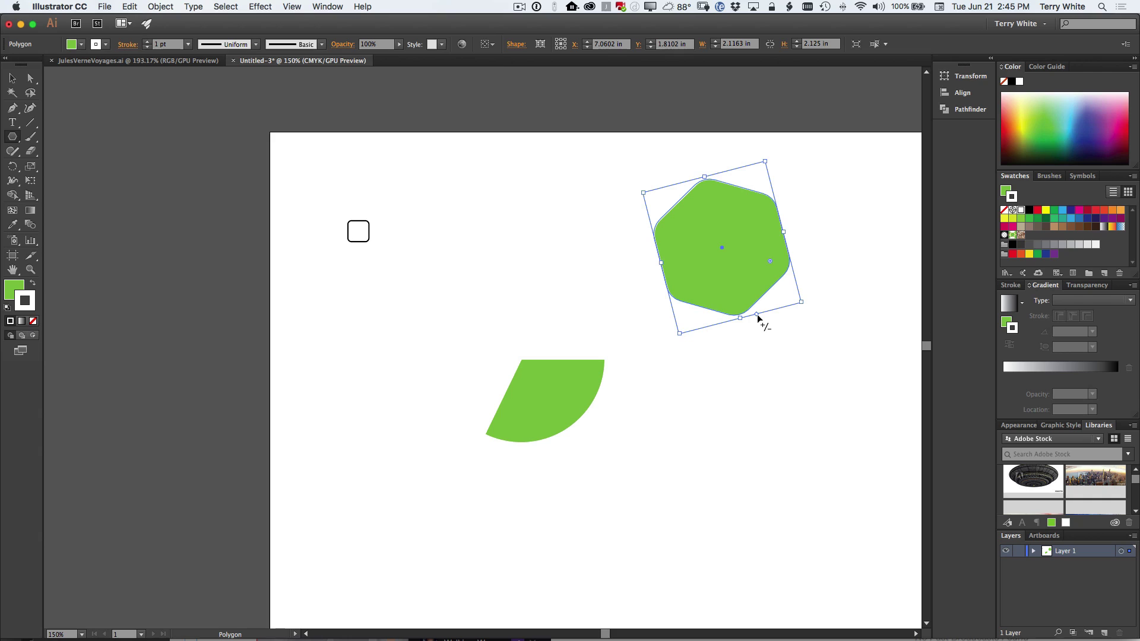
{"action": "left_click_drag", "start_coordinate": [758, 318], "coordinate": [795, 306]}
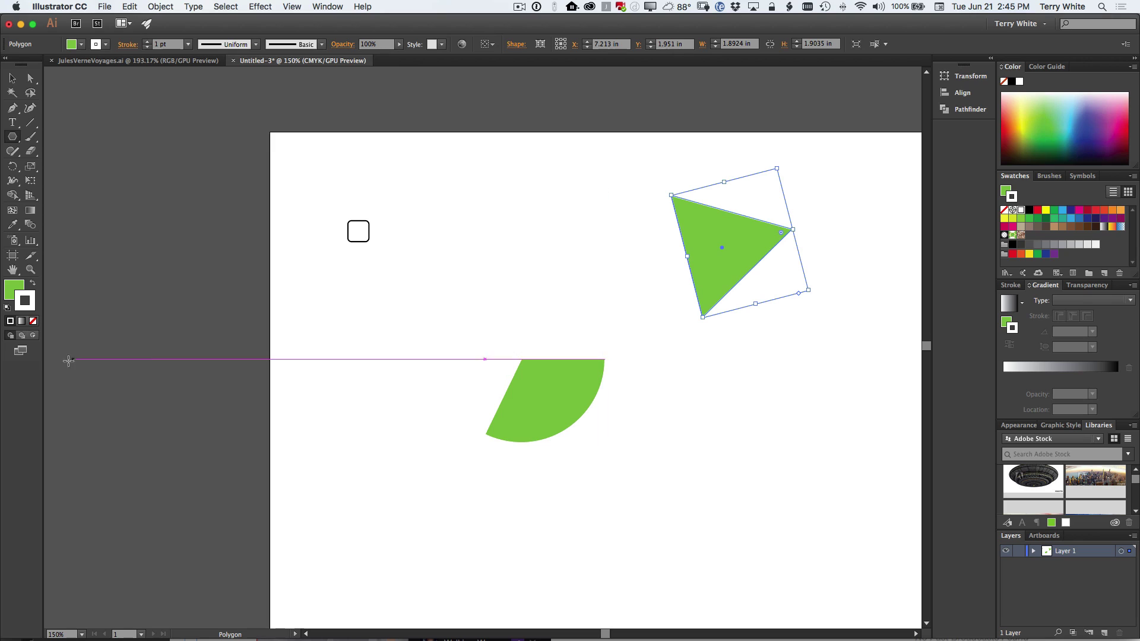
- Make the triangle's fill light blue and move it onto the green wedge
{"action": "left_click", "coordinate": [12, 289]}
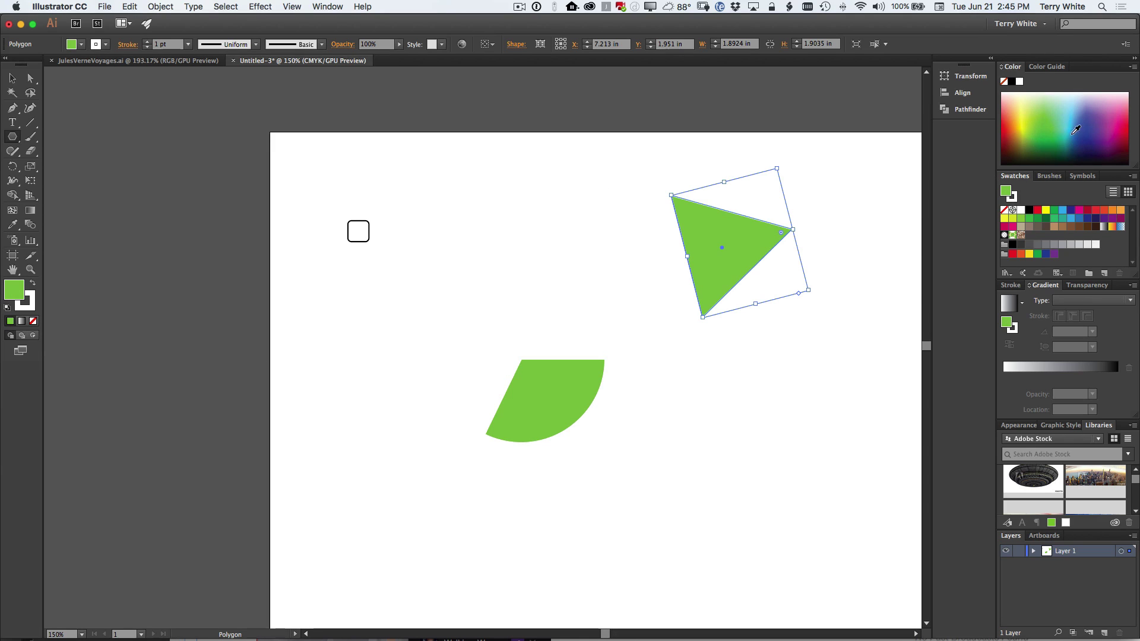
{"action": "left_click", "coordinate": [1038, 115]}
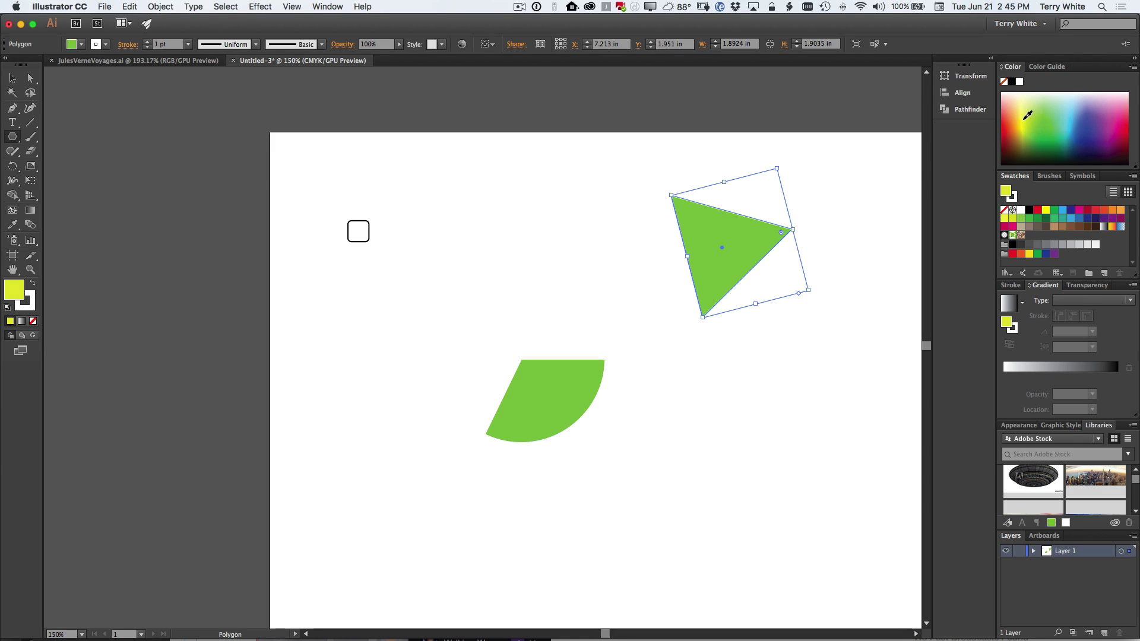
{"action": "left_click", "coordinate": [1074, 107]}
{"action": "scroll", "coordinate": [713, 268], "scroll_direction": "up", "scroll_amount": 5}
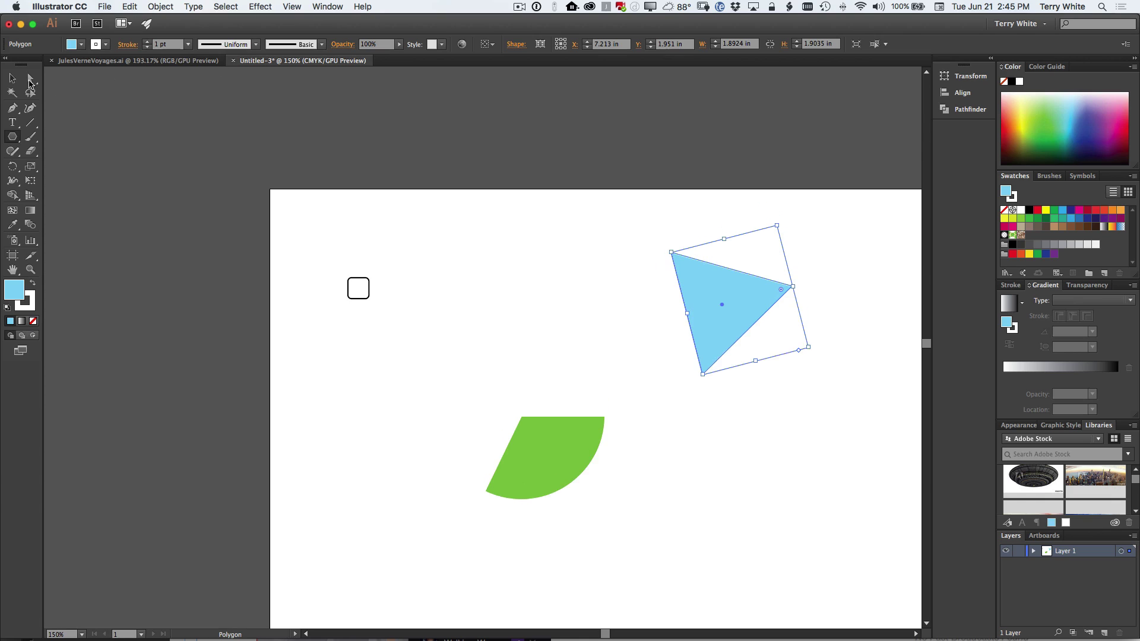
{"action": "left_click", "coordinate": [12, 78]}
{"action": "left_click_drag", "start_coordinate": [688, 331], "coordinate": [503, 424]}
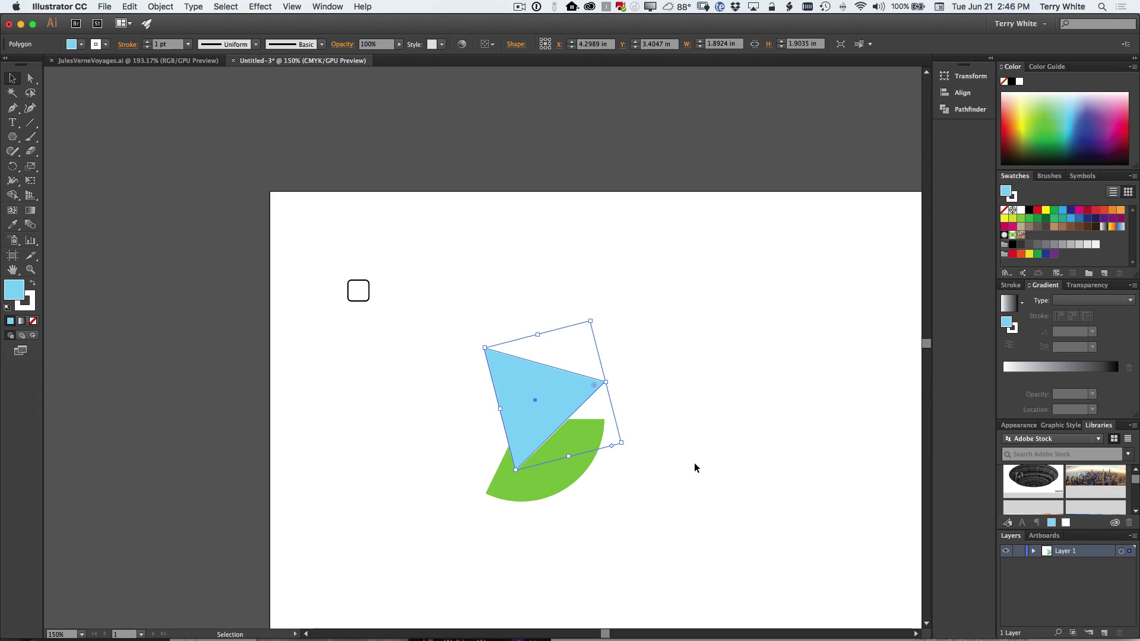
- Merge the blue triangle and green wedge into one light-blue shape with the Shape Builder
{"action": "left_click", "coordinate": [8, 197]}
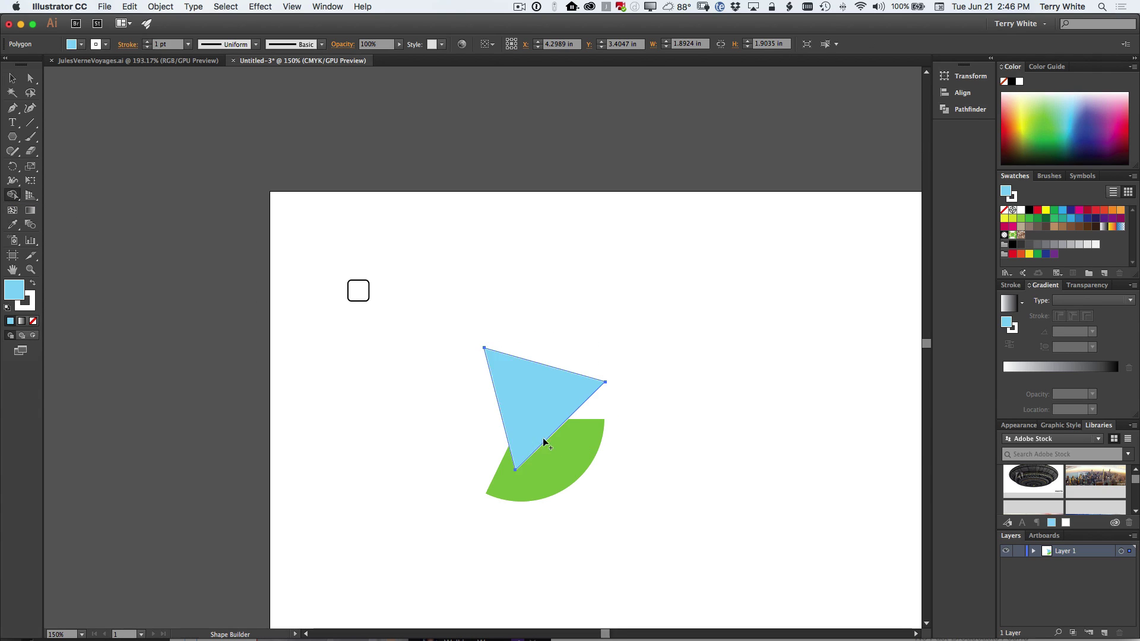
{"action": "left_click_drag", "start_coordinate": [533, 433], "coordinate": [548, 470]}
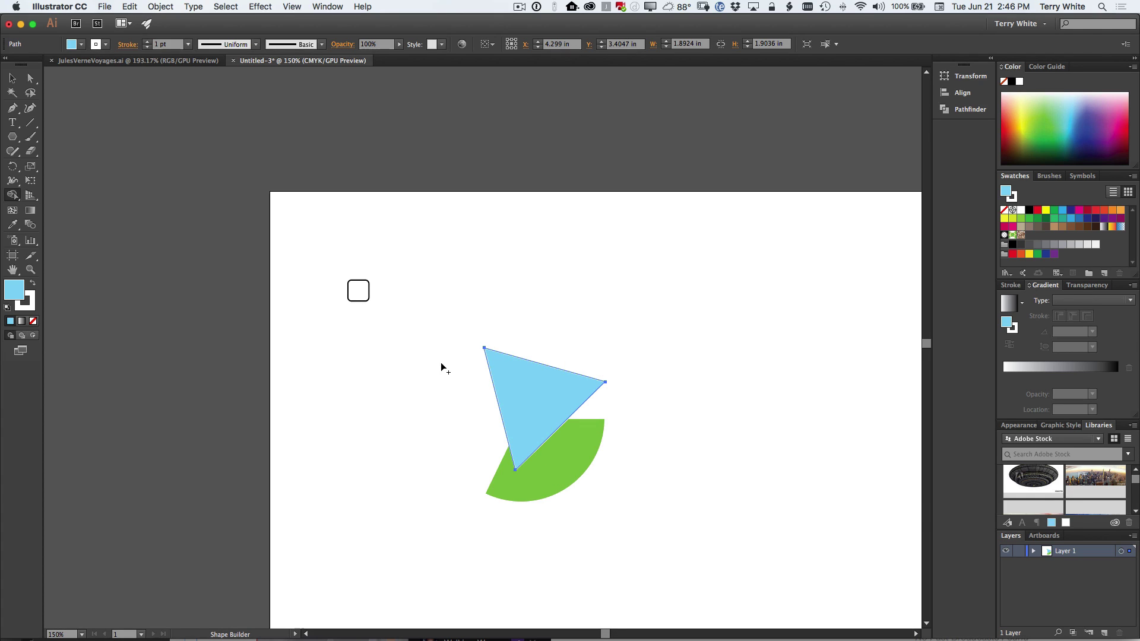
{"action": "key", "text": "v"}
{"action": "left_click_drag", "start_coordinate": [444, 331], "coordinate": [624, 507]}
{"action": "key", "text": "shift+m"}
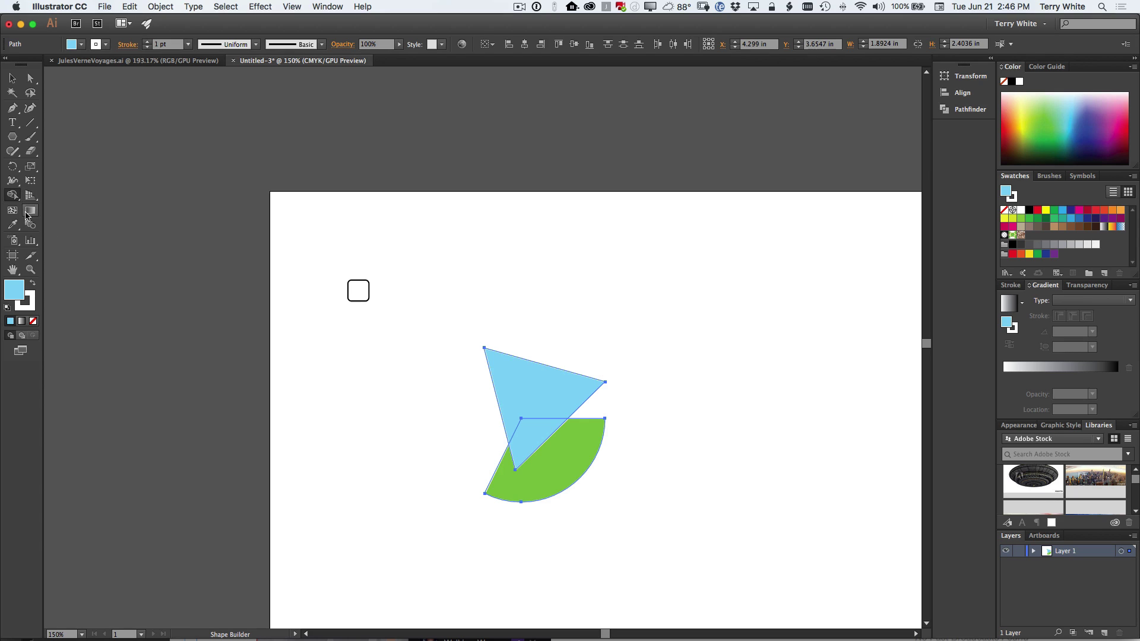
{"action": "left_click_drag", "start_coordinate": [539, 410], "coordinate": [547, 469]}
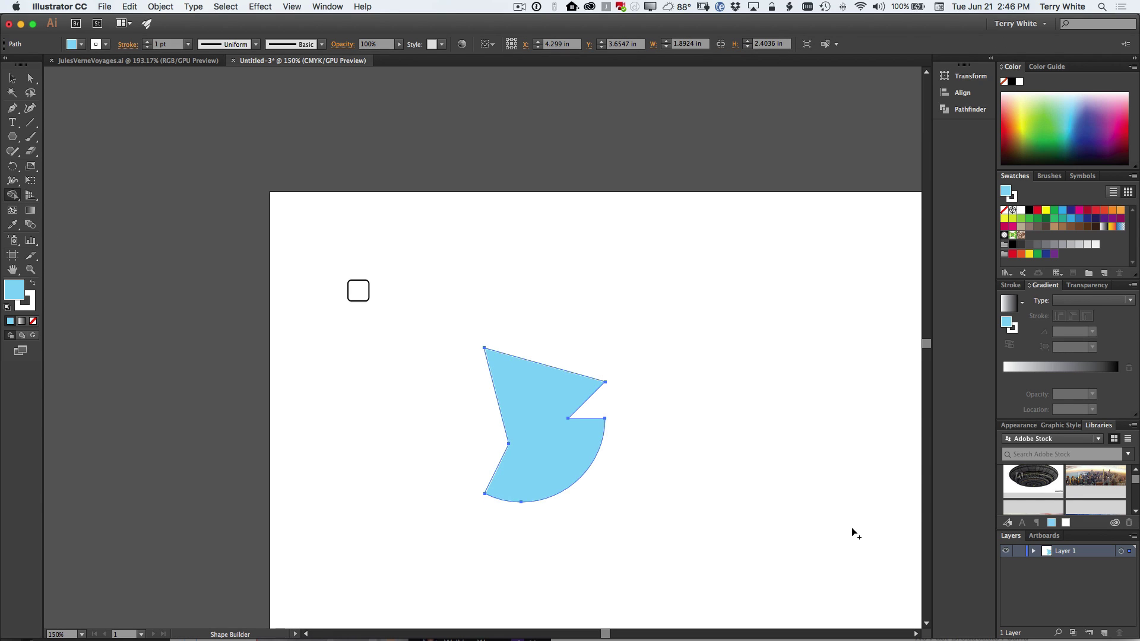
{"action": "key", "text": "super+z"}
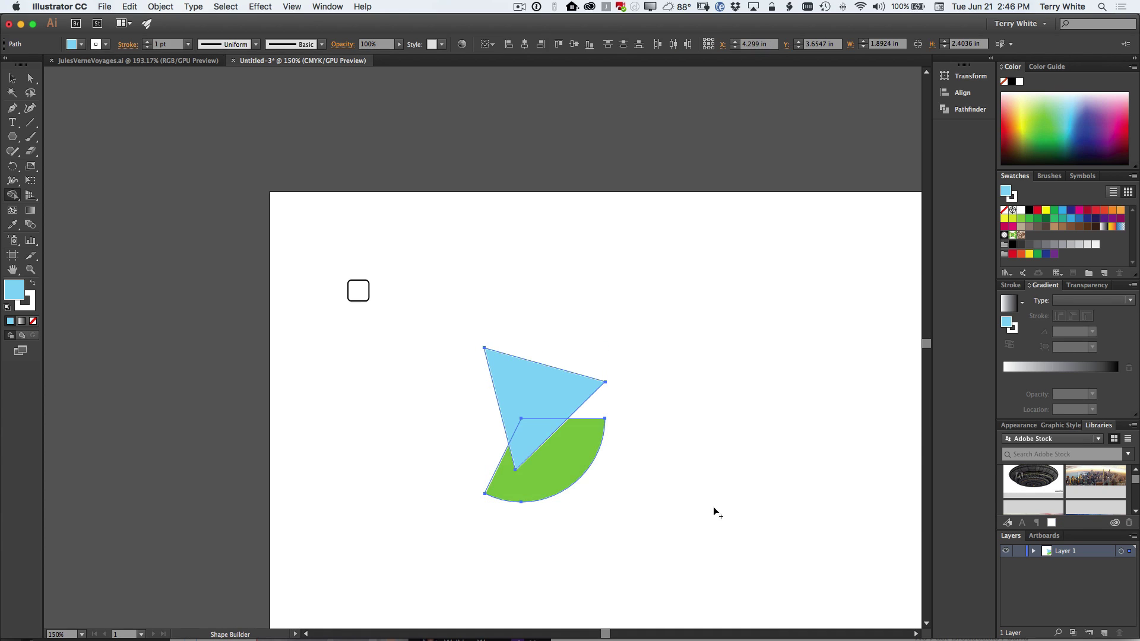
{"action": "left_click_drag", "start_coordinate": [545, 467], "coordinate": [547, 471]}
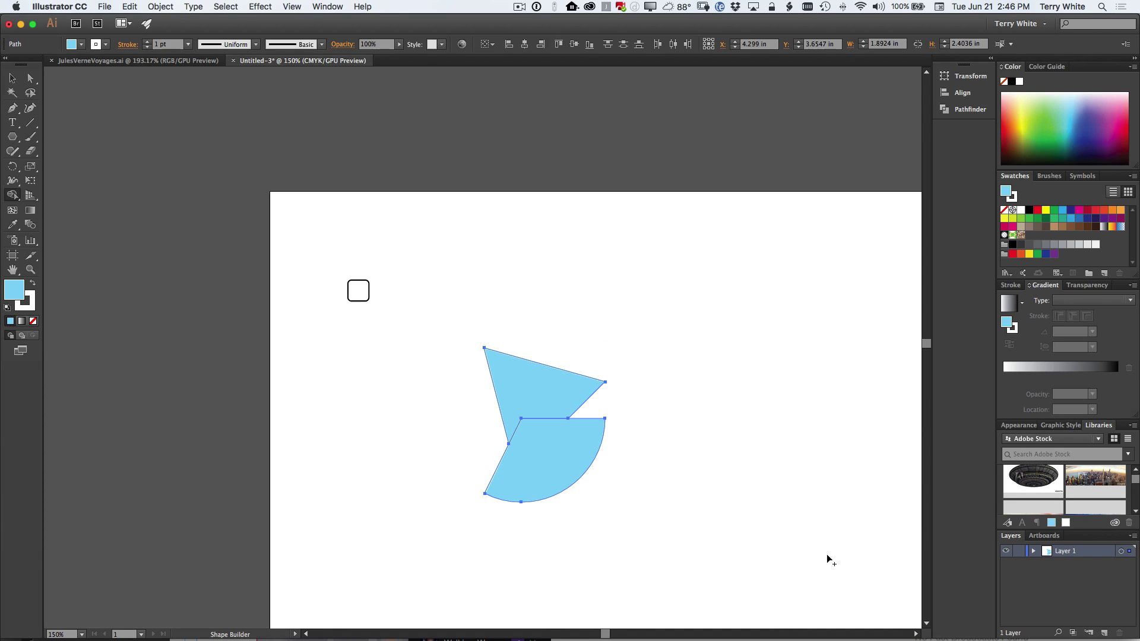
{"action": "left_click_drag", "start_coordinate": [535, 394], "coordinate": [535, 439]}
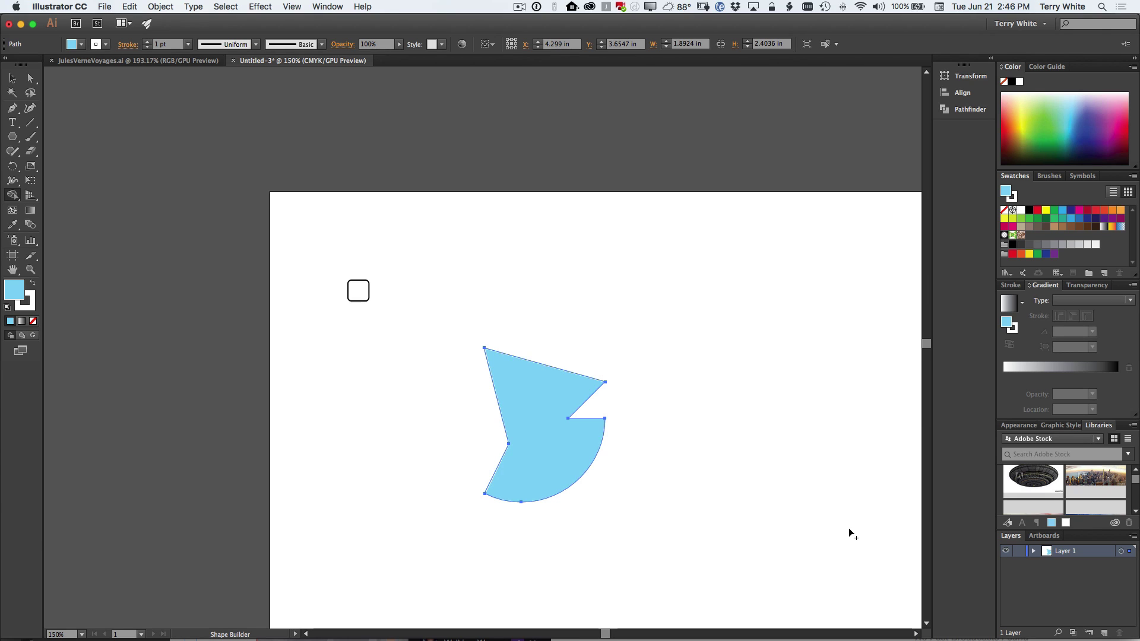
- Shift the blue shape left and show Adobe Stock's 'winter' search results in the Libraries panel
{"action": "left_click", "coordinate": [12, 78]}
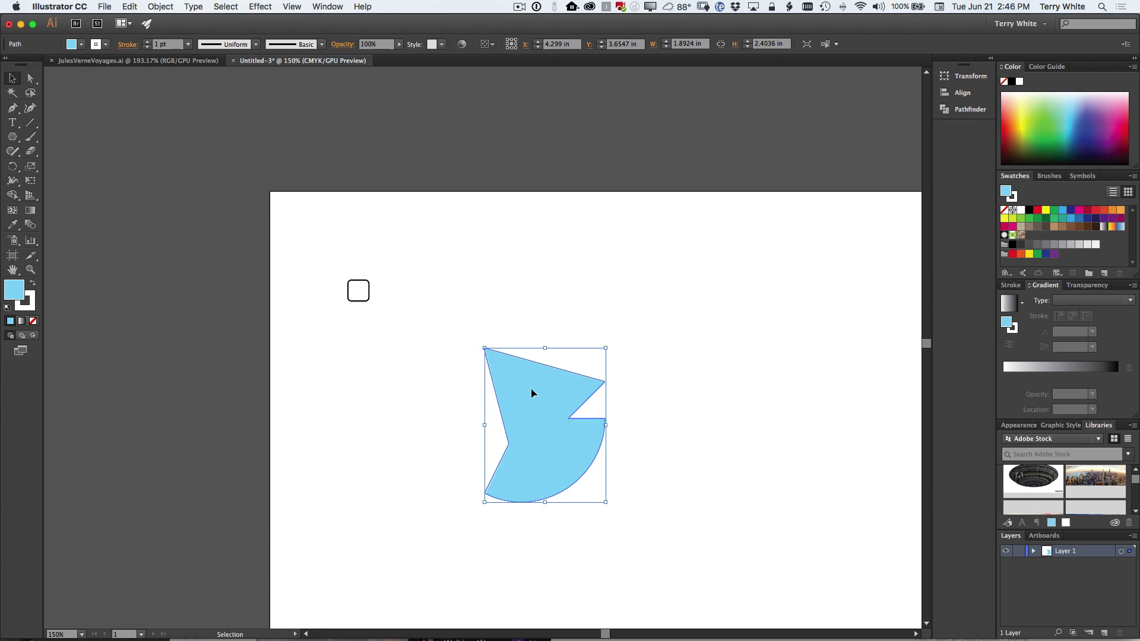
{"action": "left_click_drag", "start_coordinate": [538, 408], "coordinate": [384, 397]}
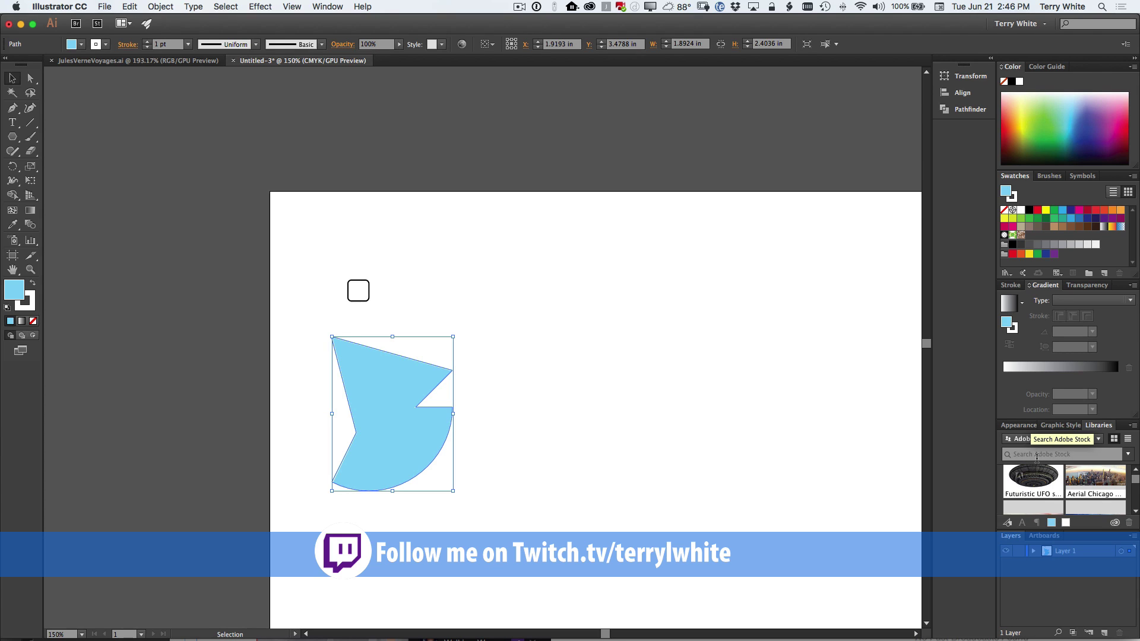
{"action": "left_click", "coordinate": [1037, 455]}
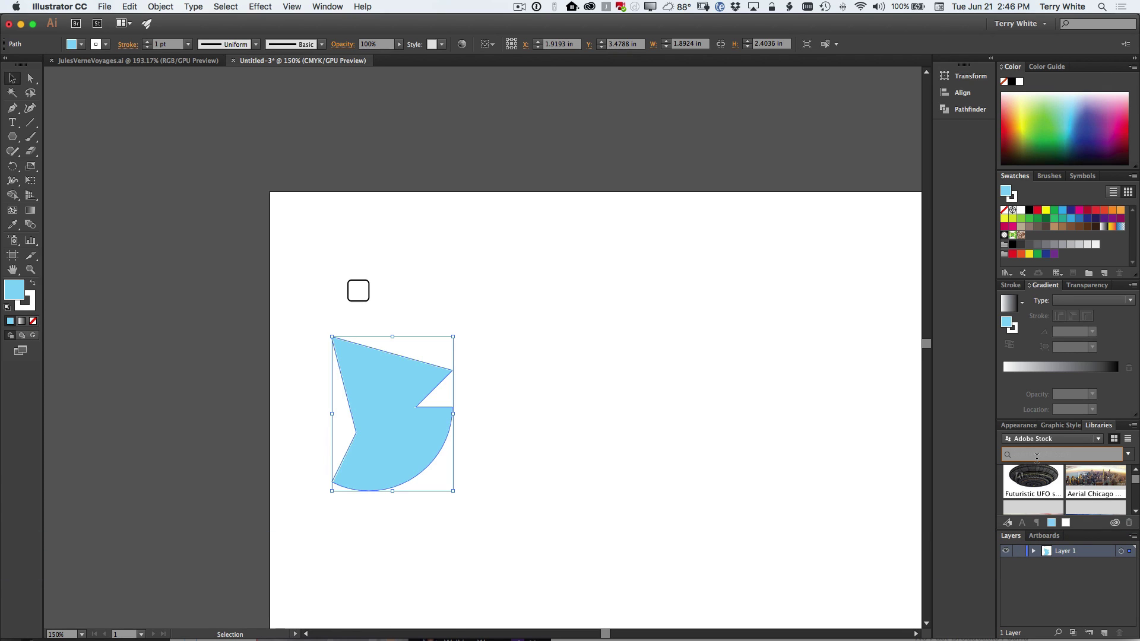
{"action": "type", "text": "winter"}
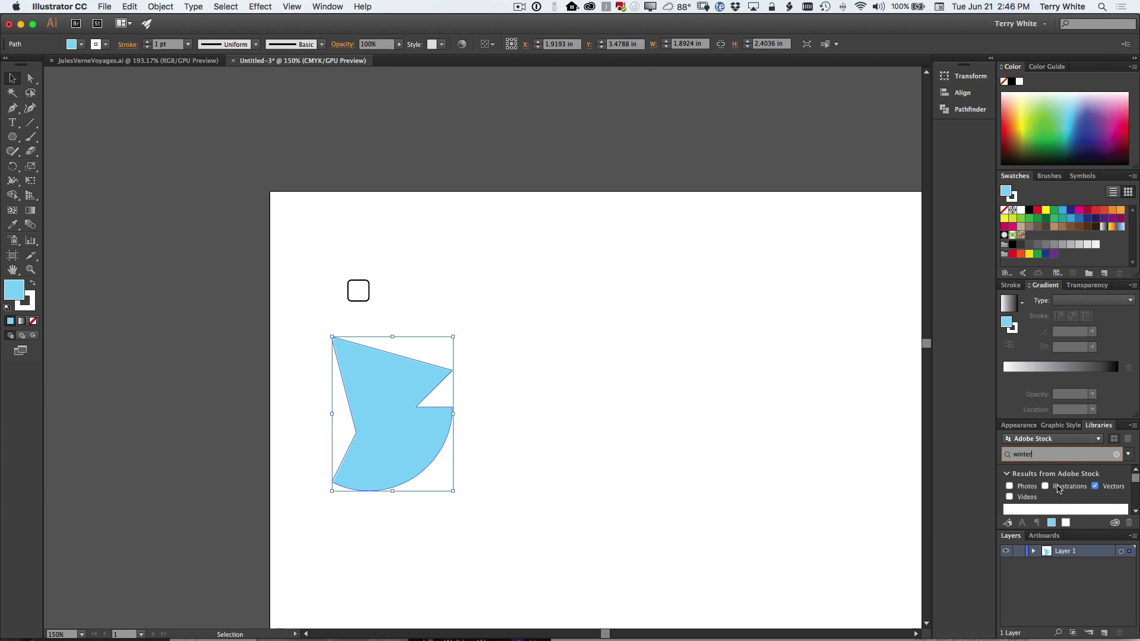
{"action": "left_click", "coordinate": [1006, 474]}
{"action": "scroll", "coordinate": [1096, 502], "scroll_direction": "down", "scroll_amount": 1}
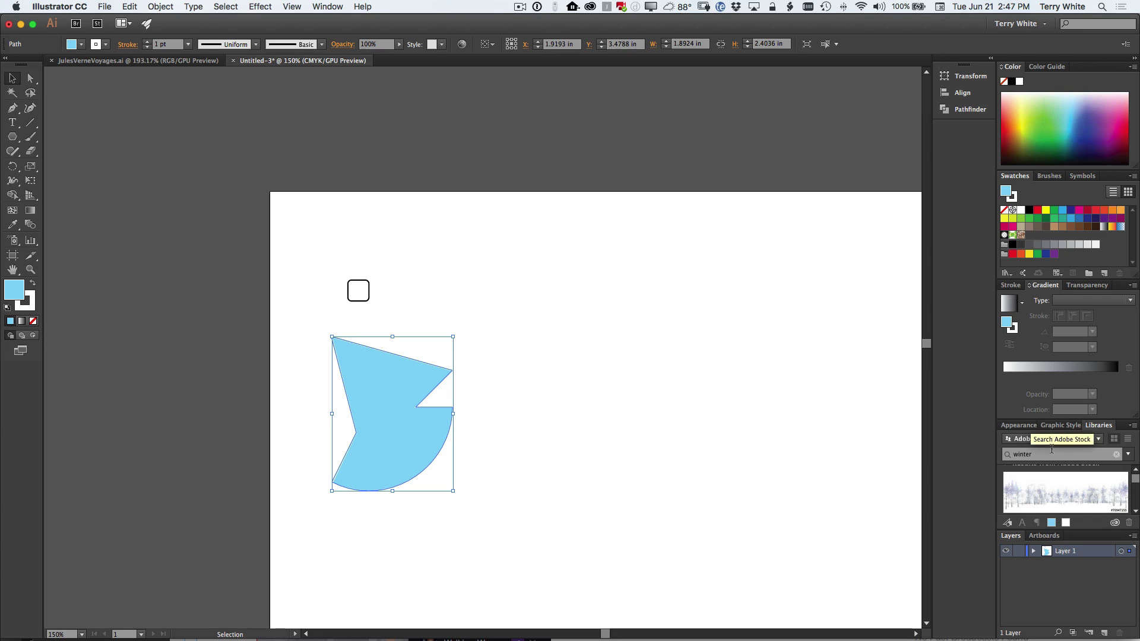
{"action": "left_click", "coordinate": [1036, 440]}
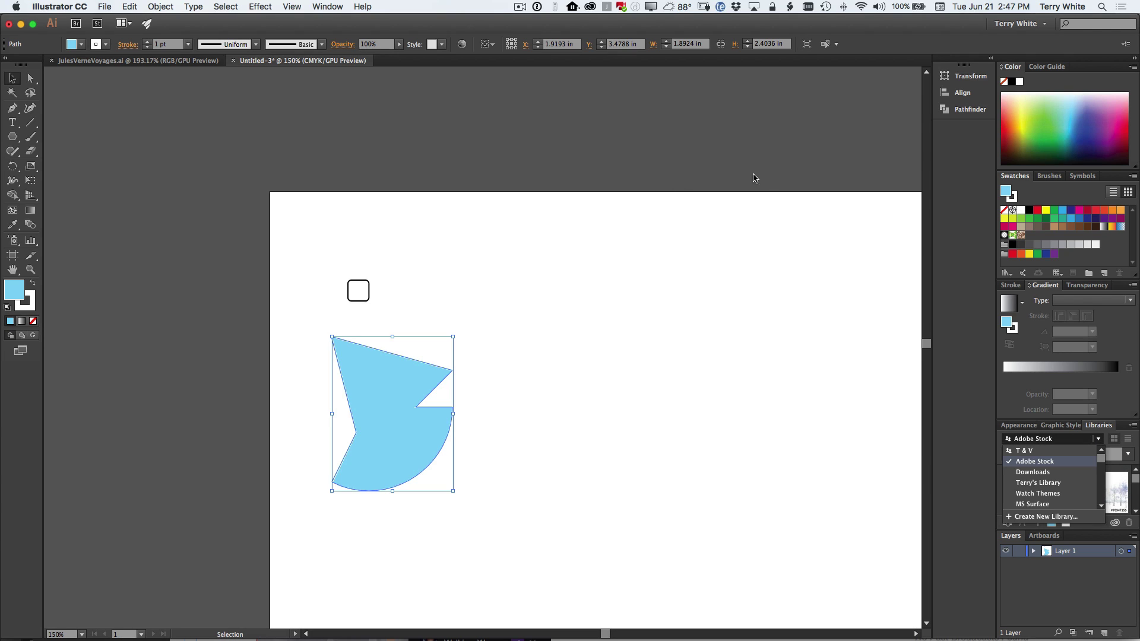
{"action": "key", "text": "Escape"}
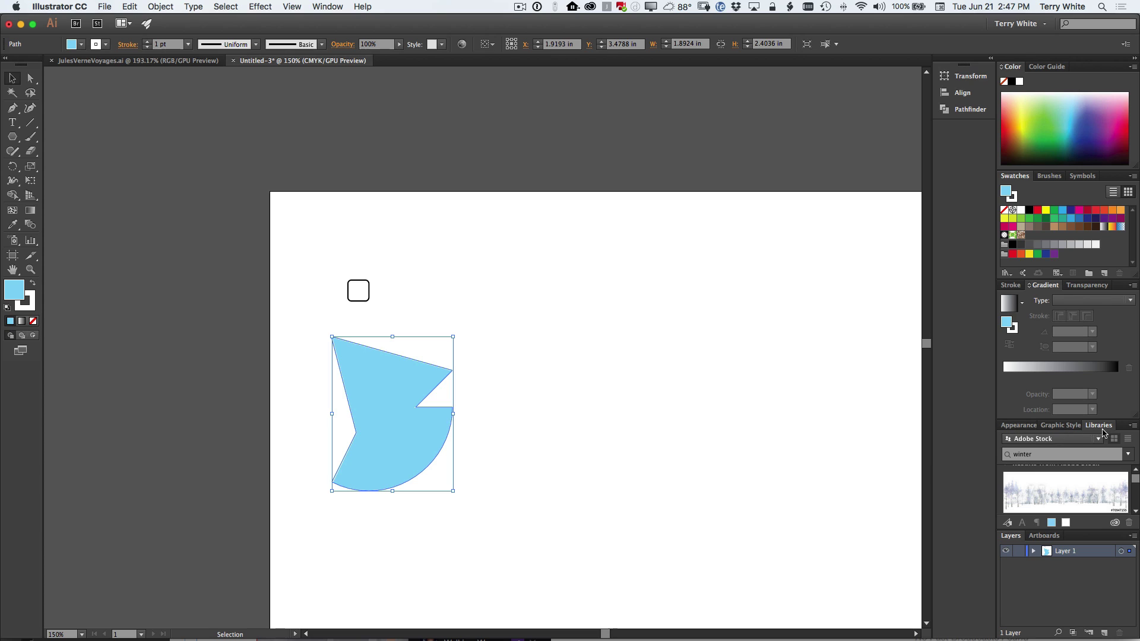
- Float the Libraries panel, filter the winter stock results to vectors only, and scroll through them
{"action": "left_click_drag", "start_coordinate": [1104, 432], "coordinate": [779, 117]}
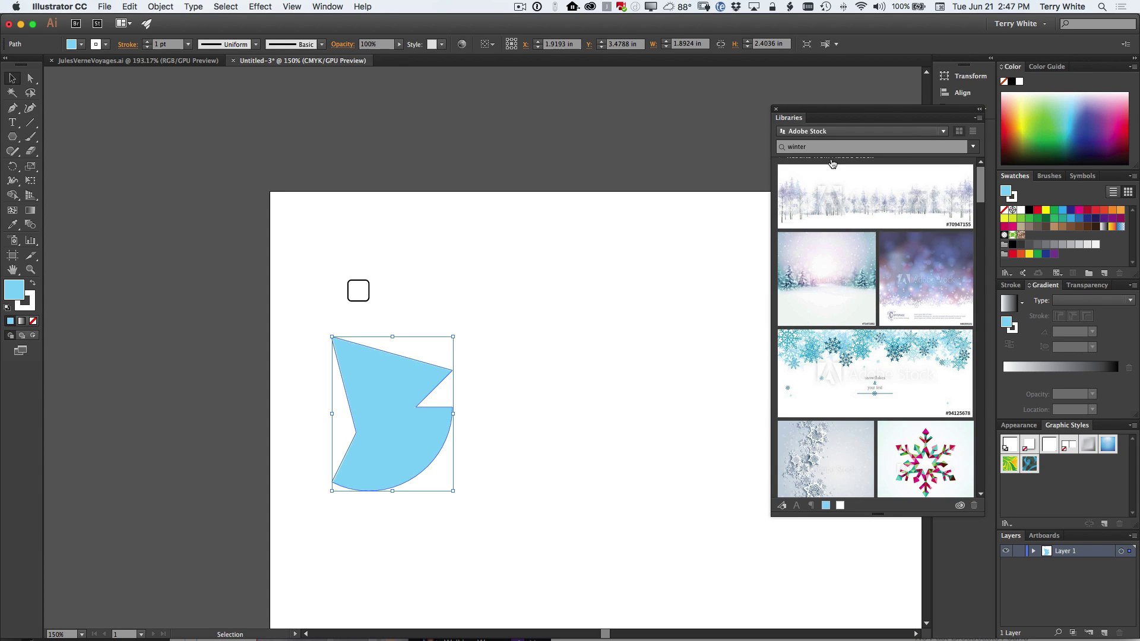
{"action": "scroll", "coordinate": [829, 196], "scroll_direction": "up", "scroll_amount": 1}
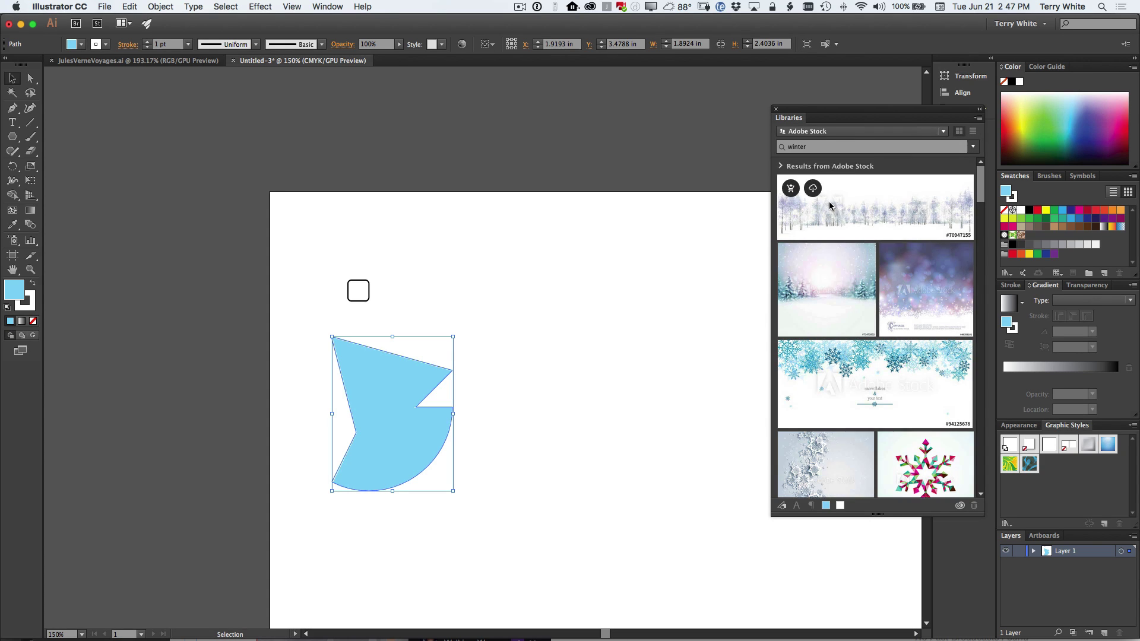
{"action": "left_click", "coordinate": [782, 167]}
{"action": "left_click", "coordinate": [797, 179]}
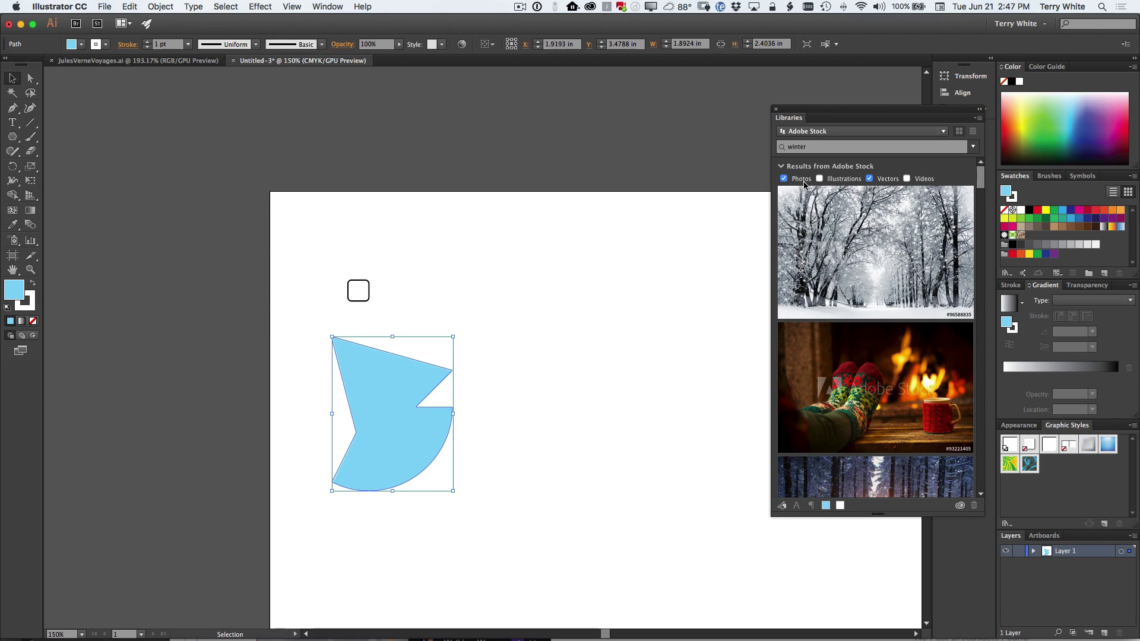
{"action": "left_click", "coordinate": [805, 185]}
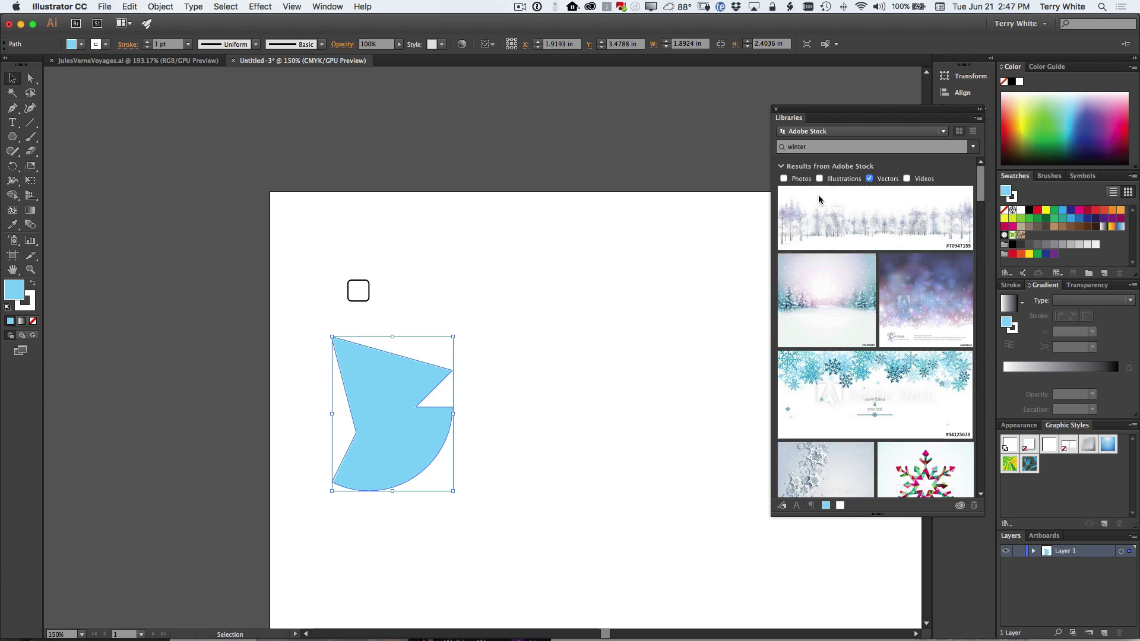
{"action": "left_click", "coordinate": [834, 184]}
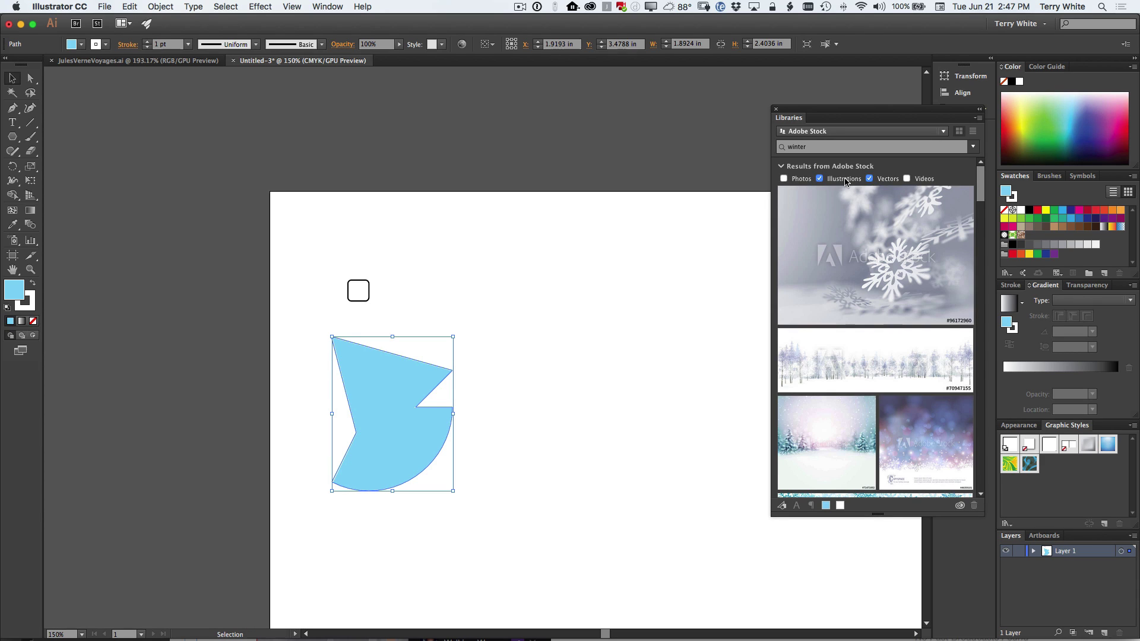
{"action": "left_click", "coordinate": [846, 181]}
{"action": "scroll", "coordinate": [918, 282], "scroll_direction": "down", "scroll_amount": 10}
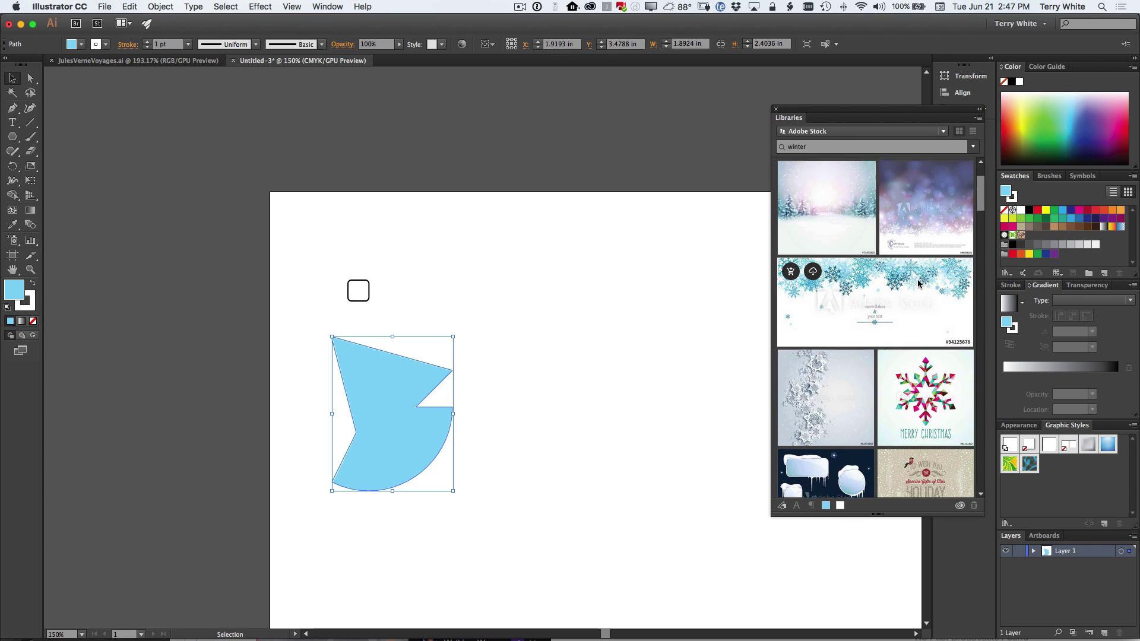
{"action": "scroll", "coordinate": [918, 283], "scroll_direction": "down", "scroll_amount": 2}
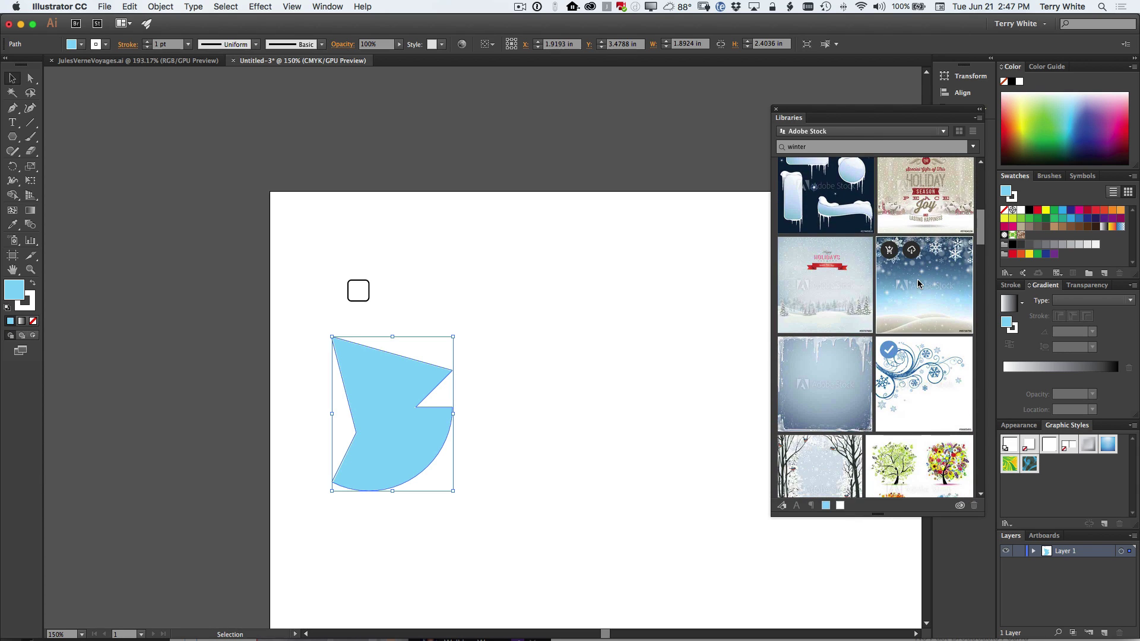
{"action": "scroll", "coordinate": [933, 328], "scroll_direction": "down", "scroll_amount": 7}
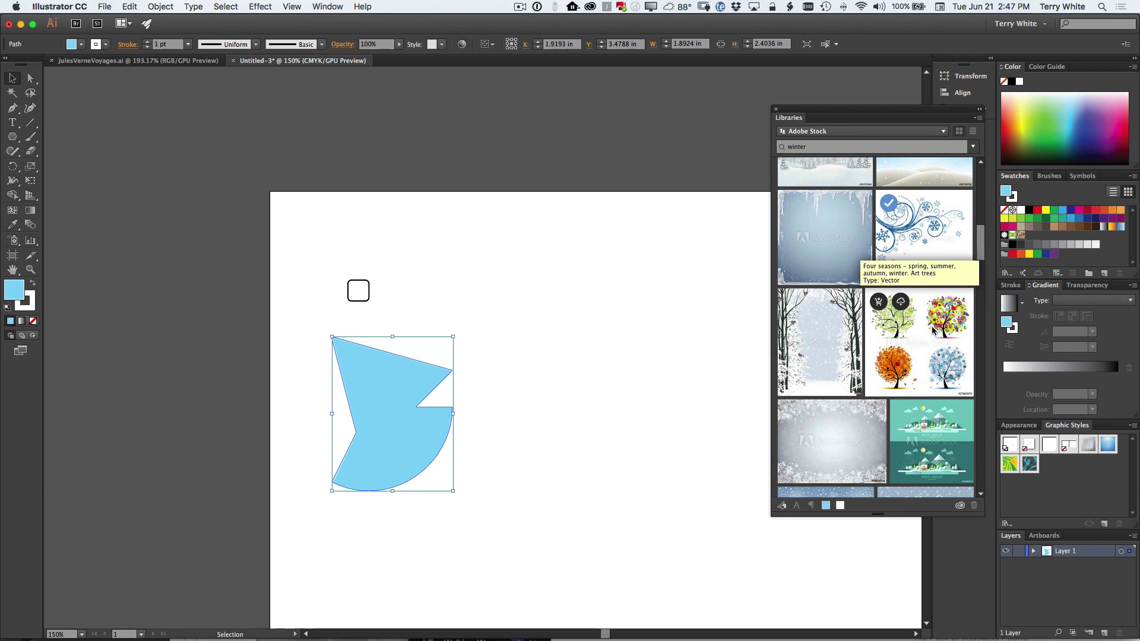
{"action": "scroll", "coordinate": [932, 330], "scroll_direction": "down", "scroll_amount": 6}
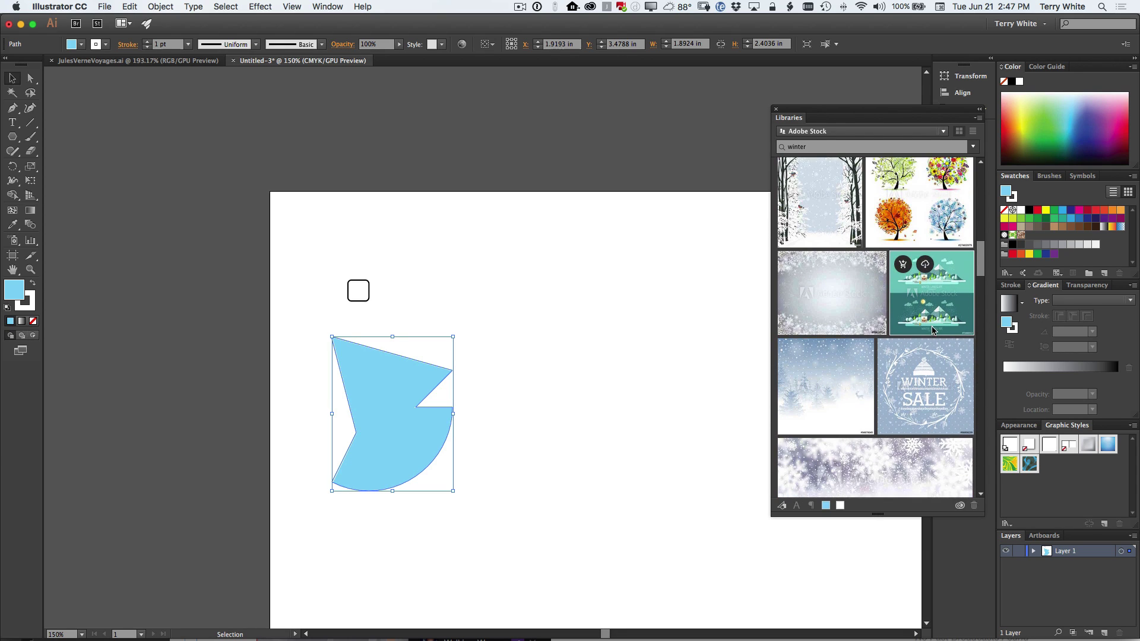
{"action": "scroll", "coordinate": [934, 339], "scroll_direction": "down", "scroll_amount": 1}
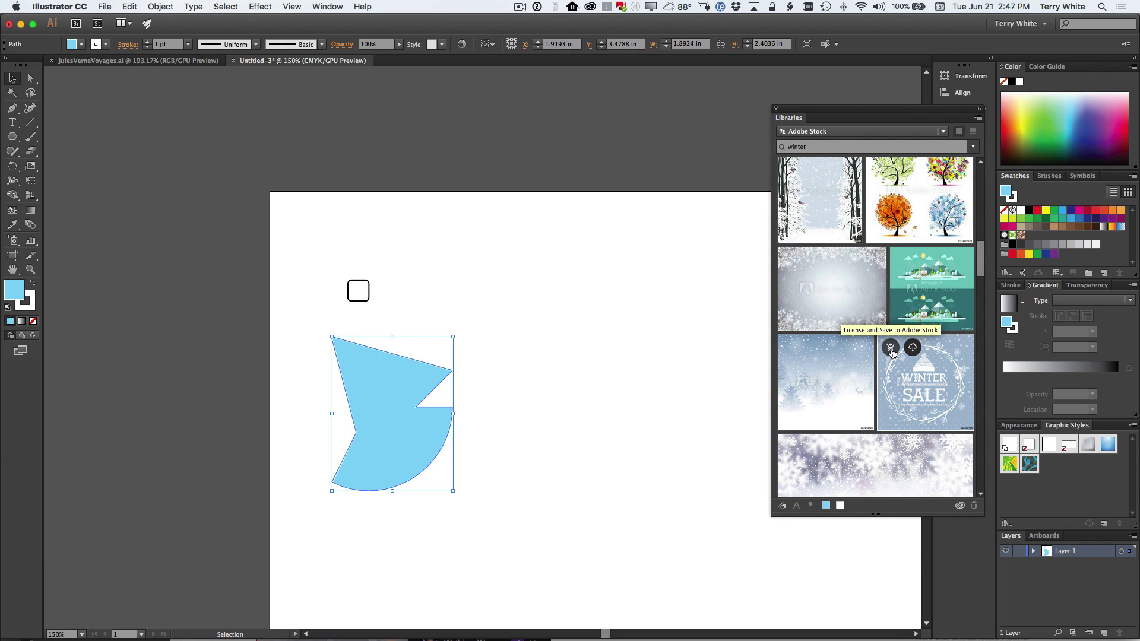
- License the Winter Sale vector from Adobe Stock and confirm with OK
{"action": "left_click", "coordinate": [925, 370]}
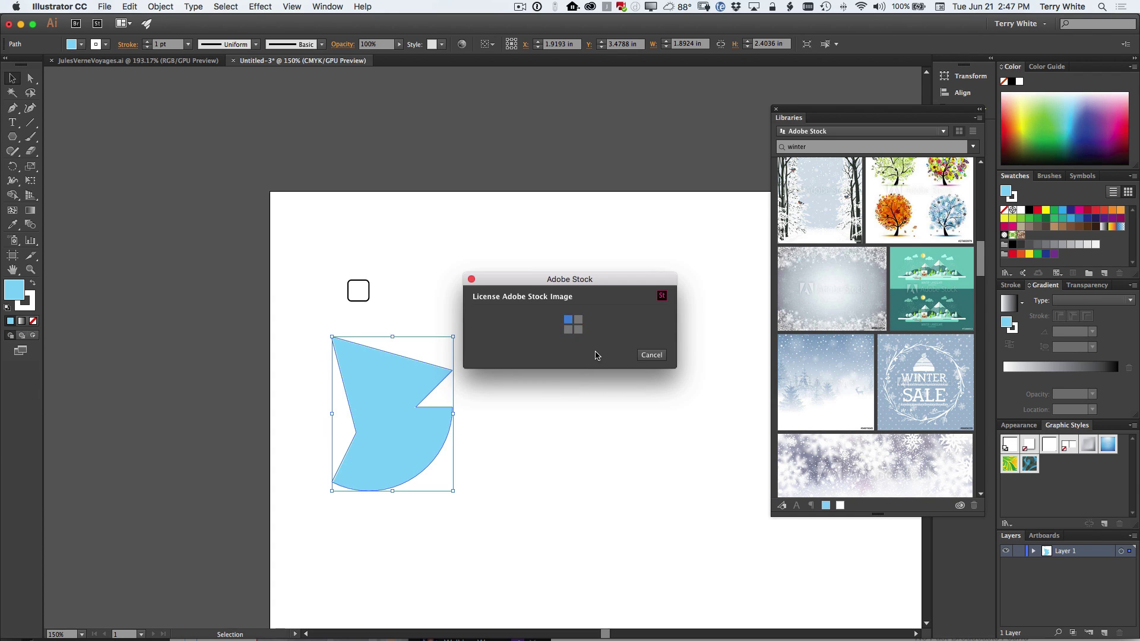
{"action": "left_click", "coordinate": [657, 356]}
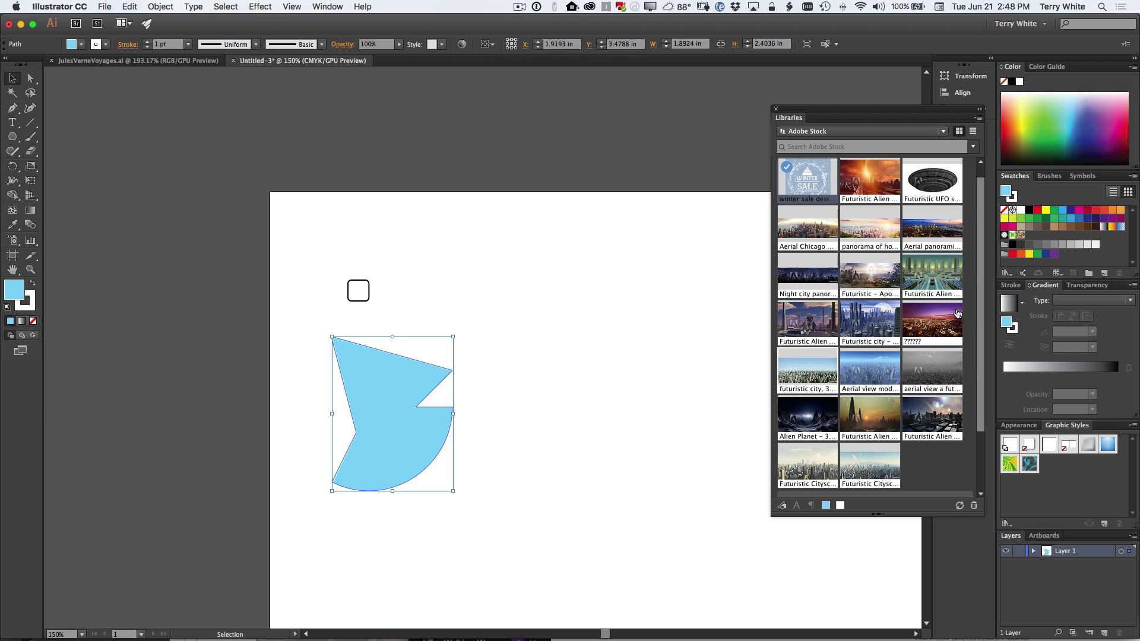
- Open the licensed Winter Sale artwork and recolour its knit hat group blue
{"action": "double_click", "coordinate": [798, 183]}
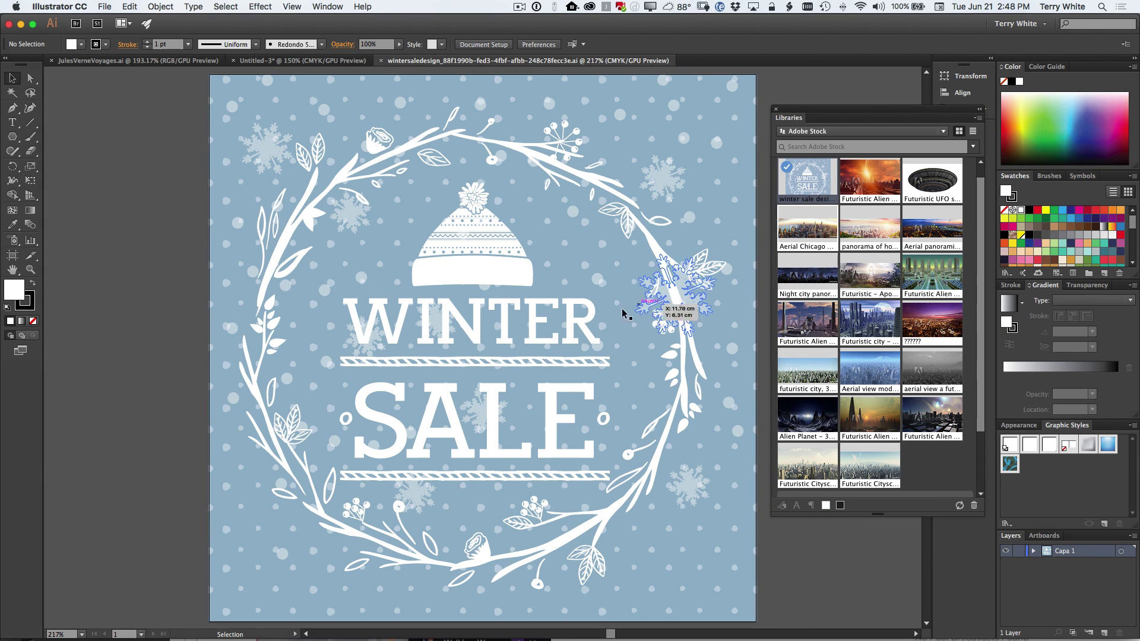
{"action": "left_click", "coordinate": [567, 307]}
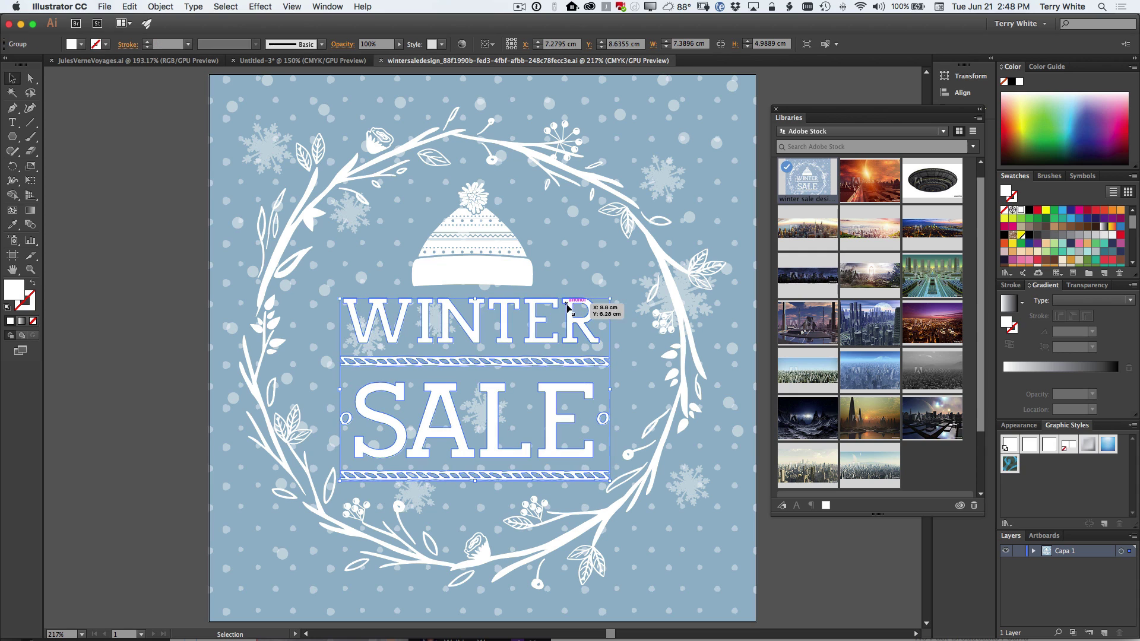
{"action": "left_click", "coordinate": [493, 256]}
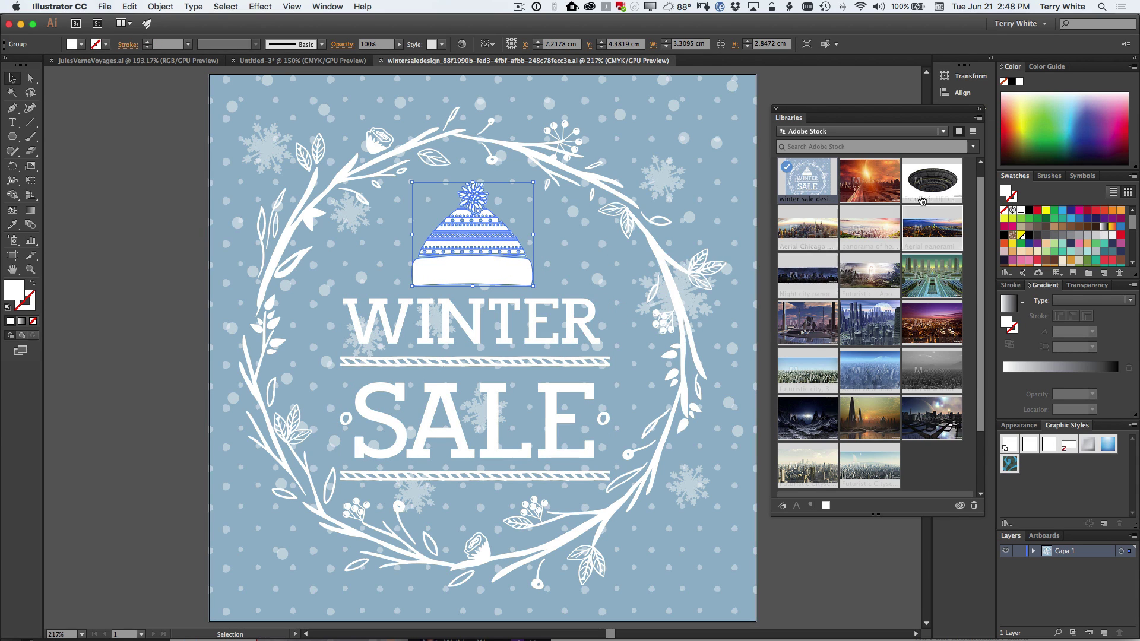
{"action": "left_click", "coordinate": [1041, 138]}
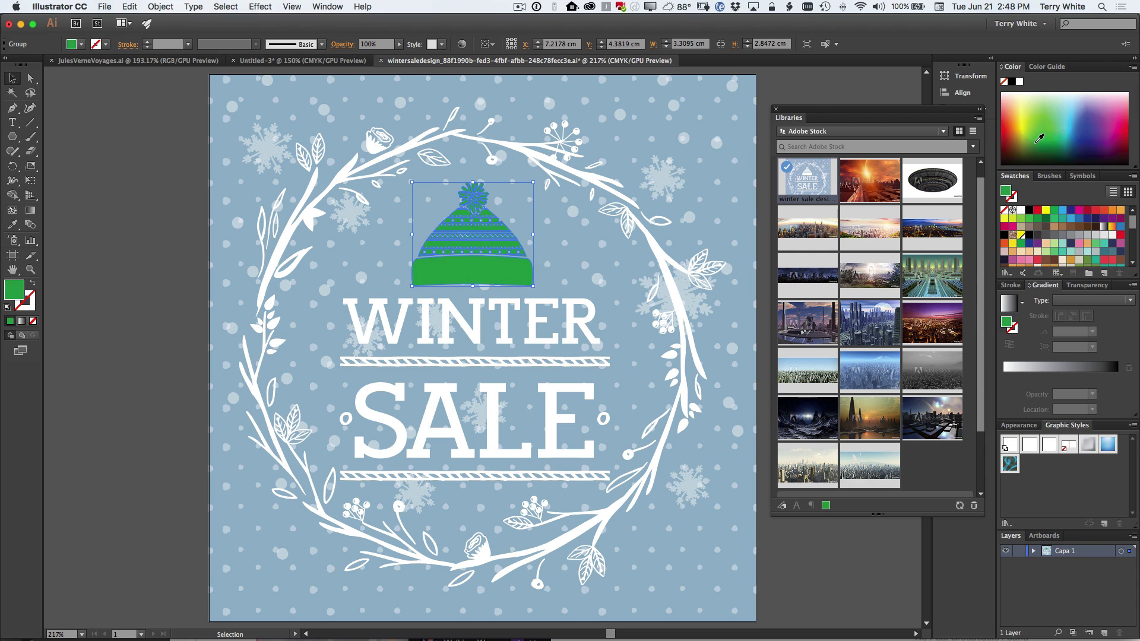
{"action": "left_click", "coordinate": [1079, 127]}
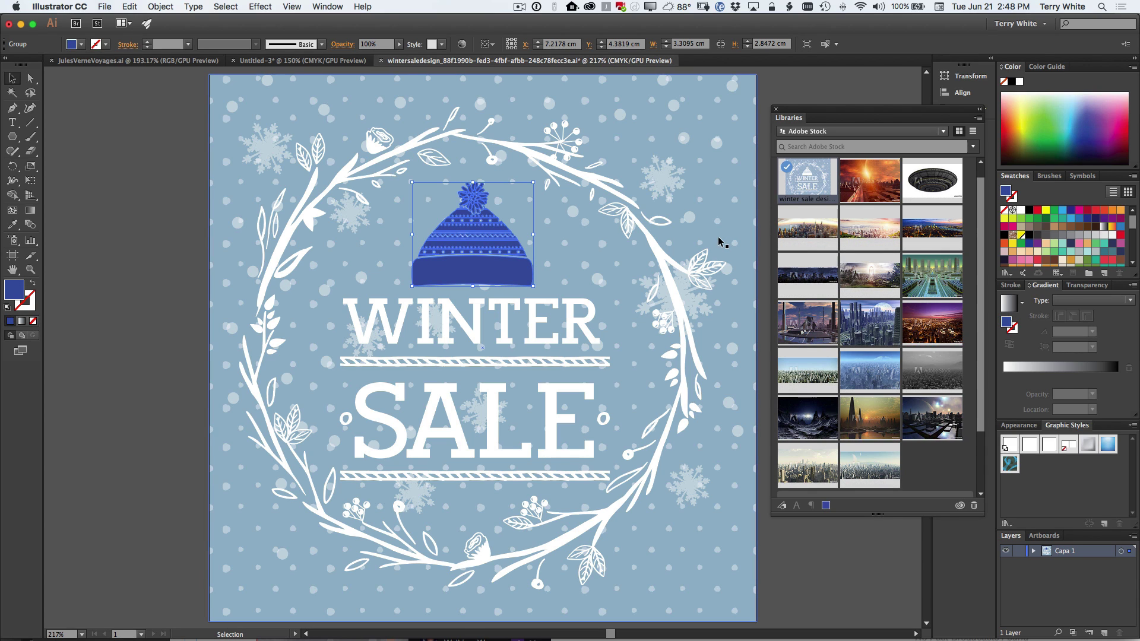
- Copy the blue knit hat and return to the Untitled-3 document
{"action": "key", "text": "a"}
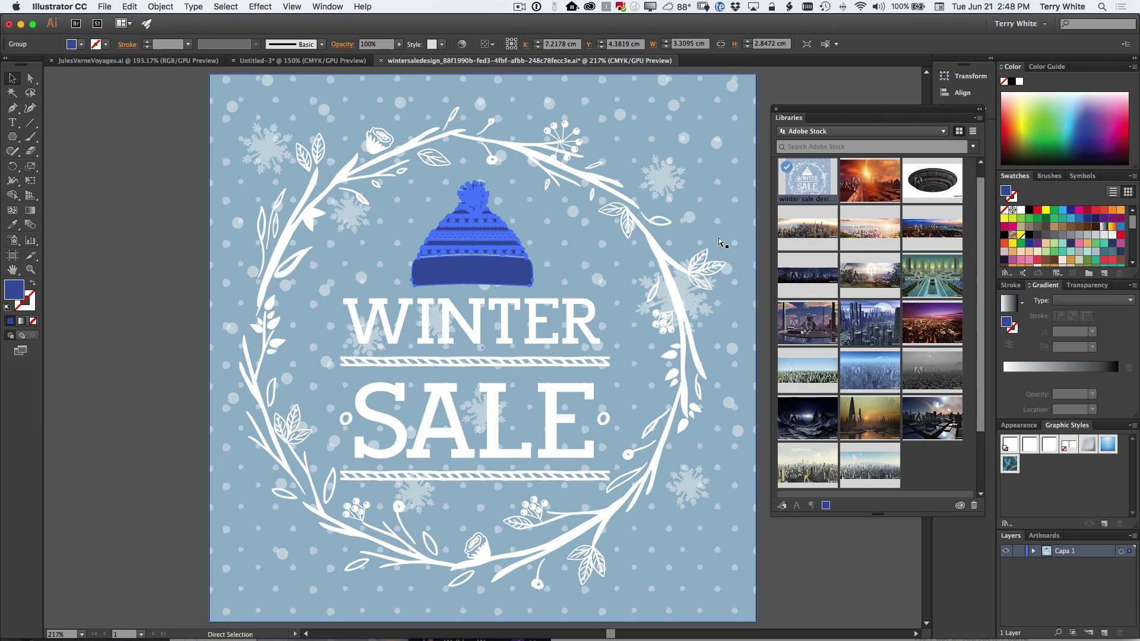
{"action": "key", "text": "v"}
{"action": "left_click", "coordinate": [303, 60]}
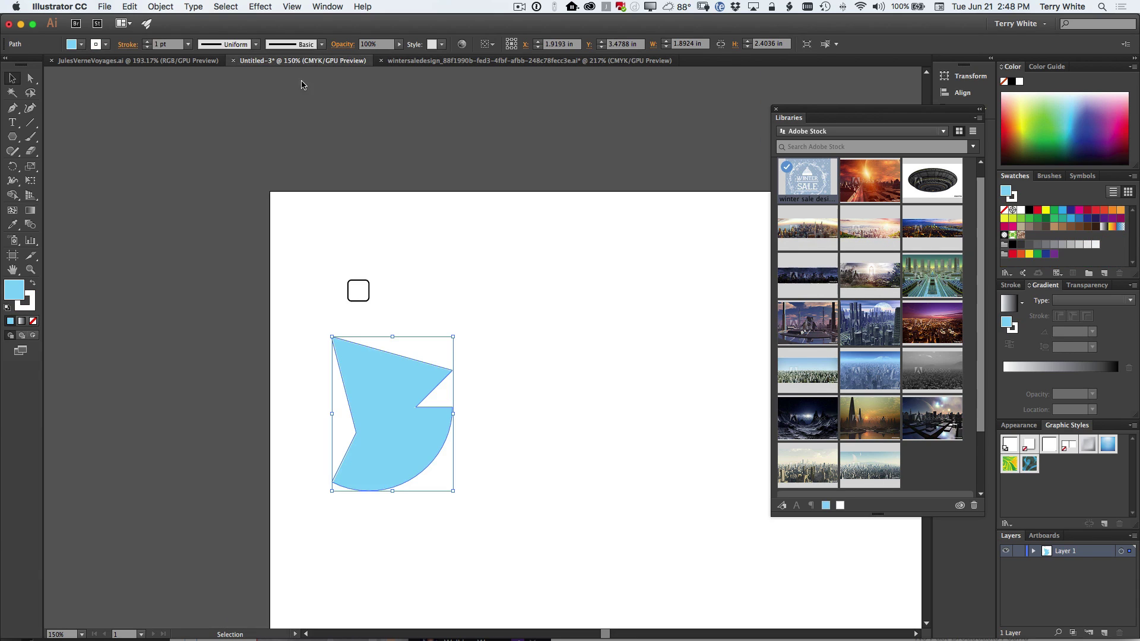
- Paste the hat, enlarge it to about 2.6 in wide, and move it beside the blue shape
{"action": "left_click", "coordinate": [620, 395]}
{"action": "key", "text": "a"}
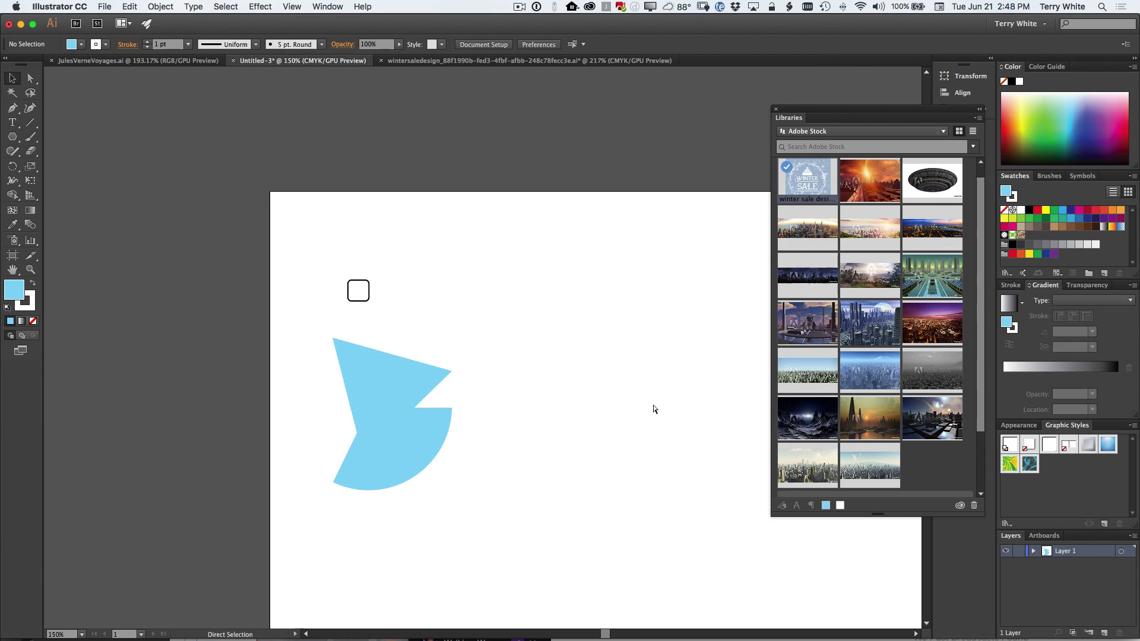
{"action": "key", "text": "super+v"}
{"action": "key", "text": "v"}
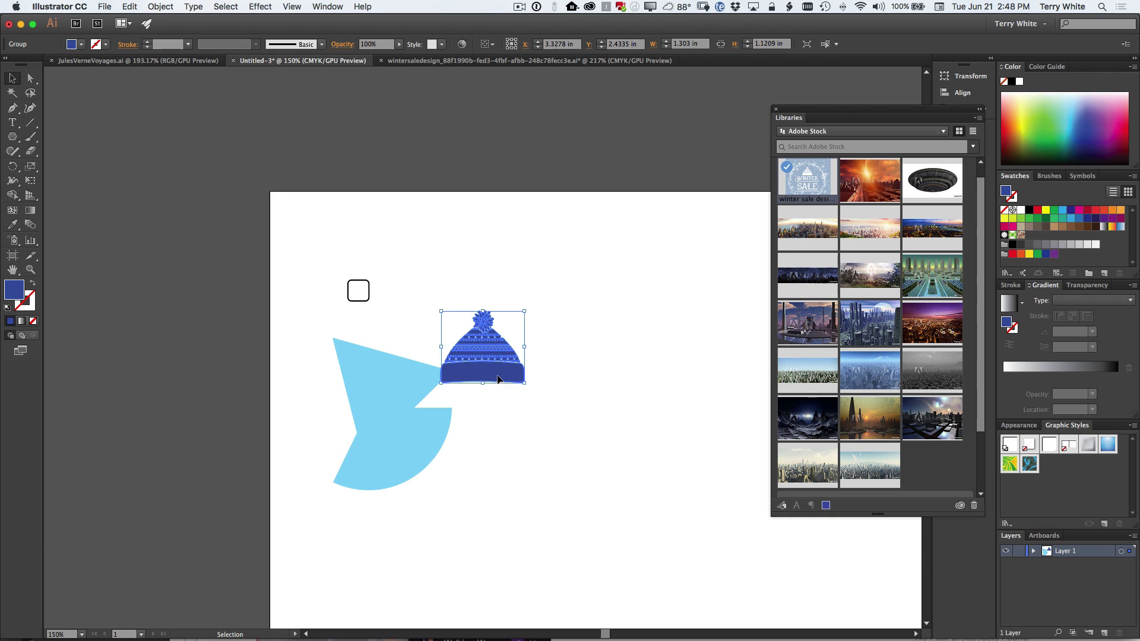
{"action": "left_click_drag", "start_coordinate": [525, 383], "coordinate": [627, 458]}
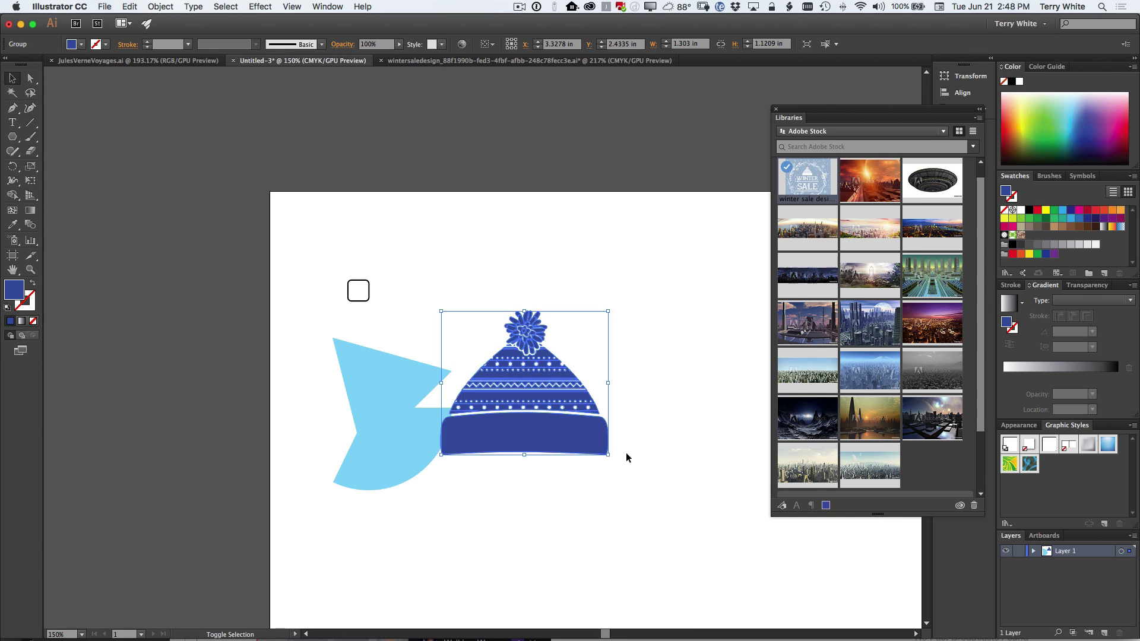
{"action": "left_click_drag", "start_coordinate": [542, 433], "coordinate": [631, 361]}
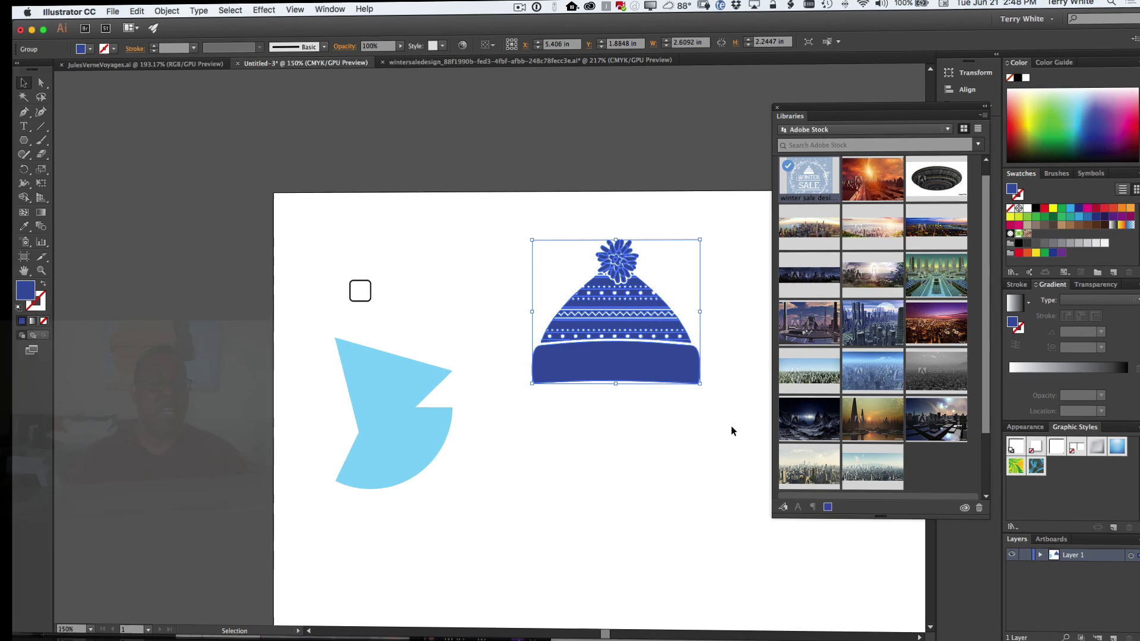
{"action": "left_click", "coordinate": [732, 426]}
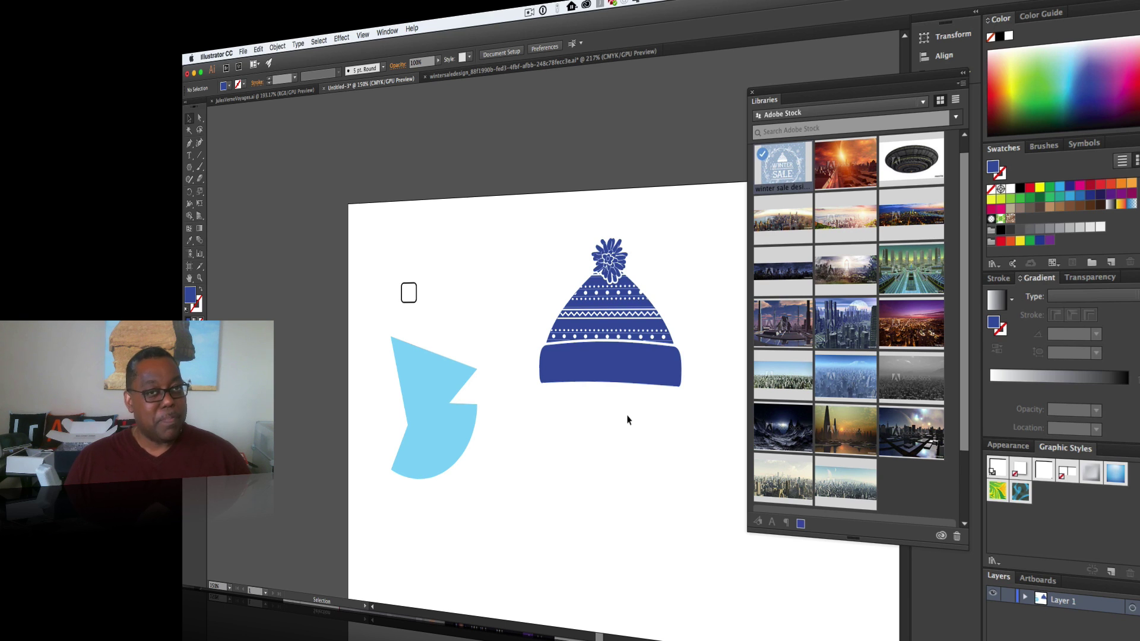